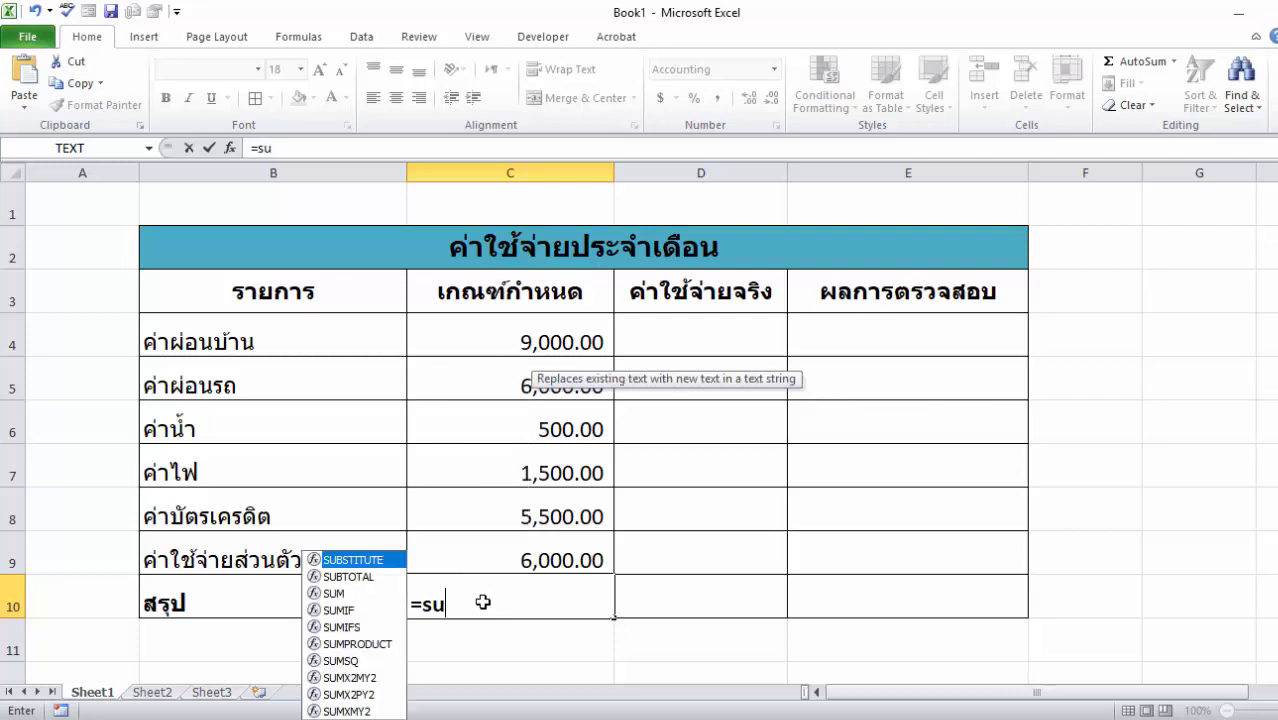
Complete the formula in C10 as a SUM of the budget amounts in C4:C9
text(m)
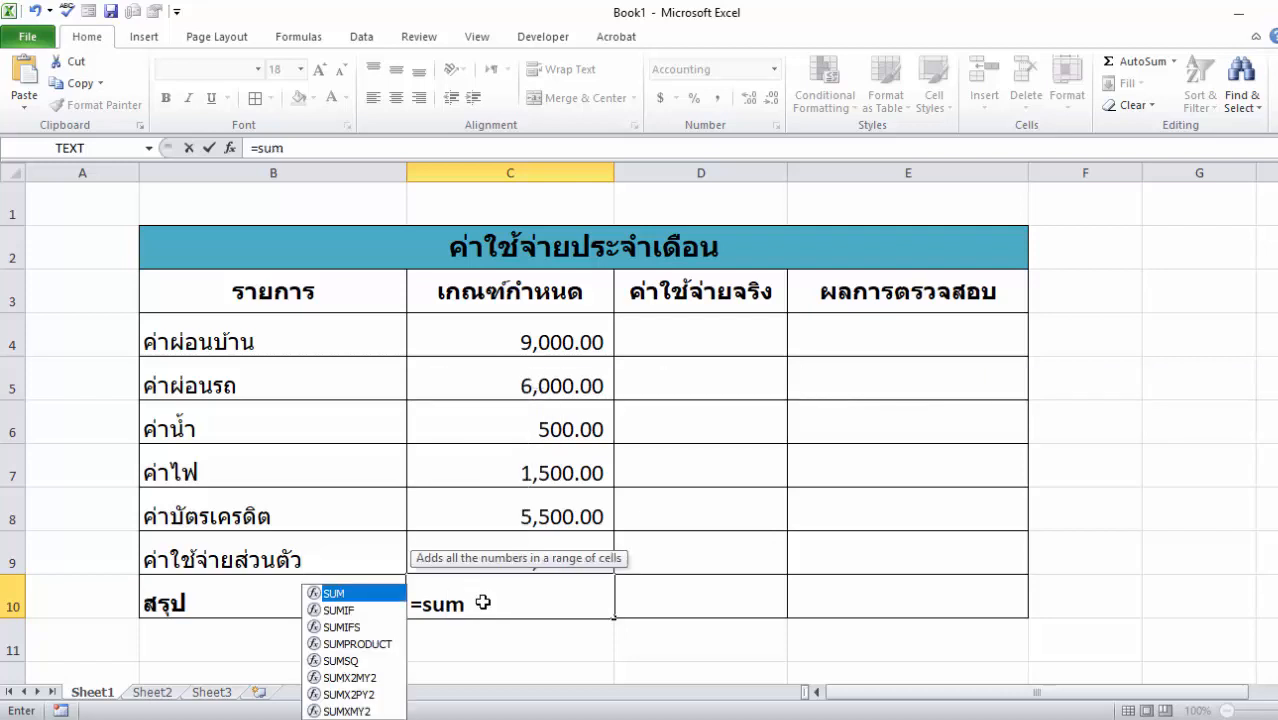
double_click(344, 597)
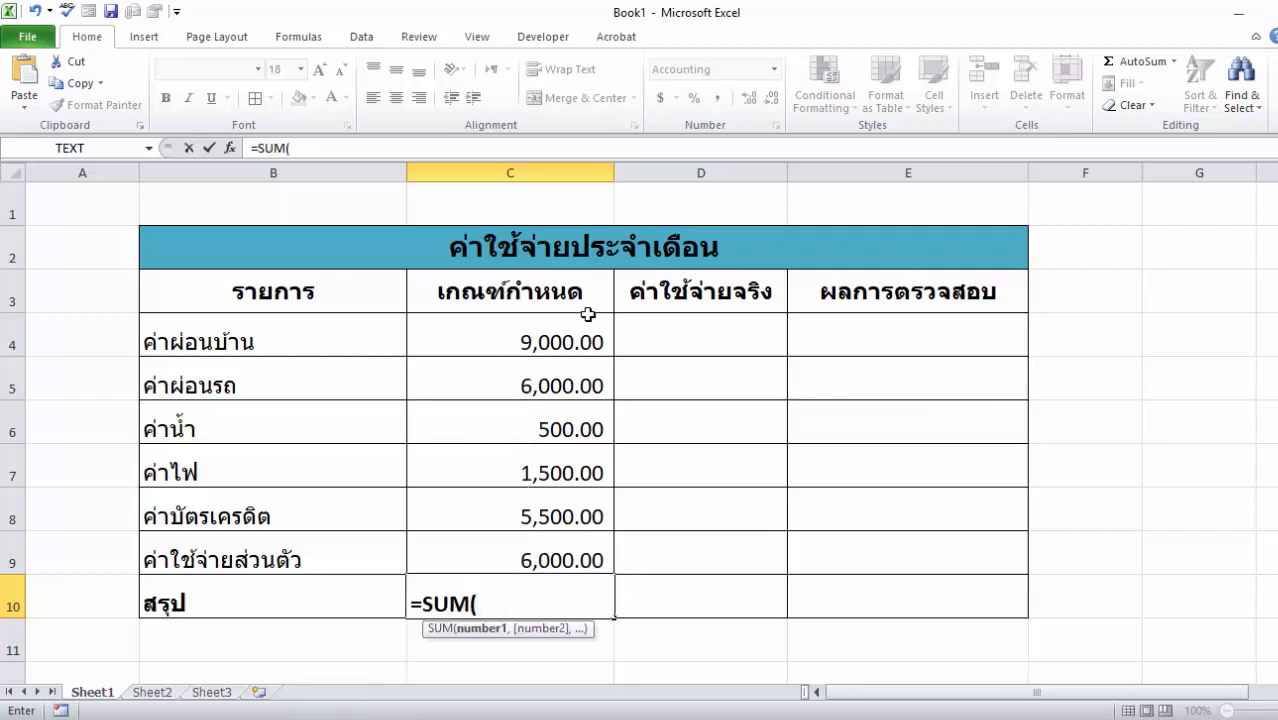
drag(577, 329, 556, 559)
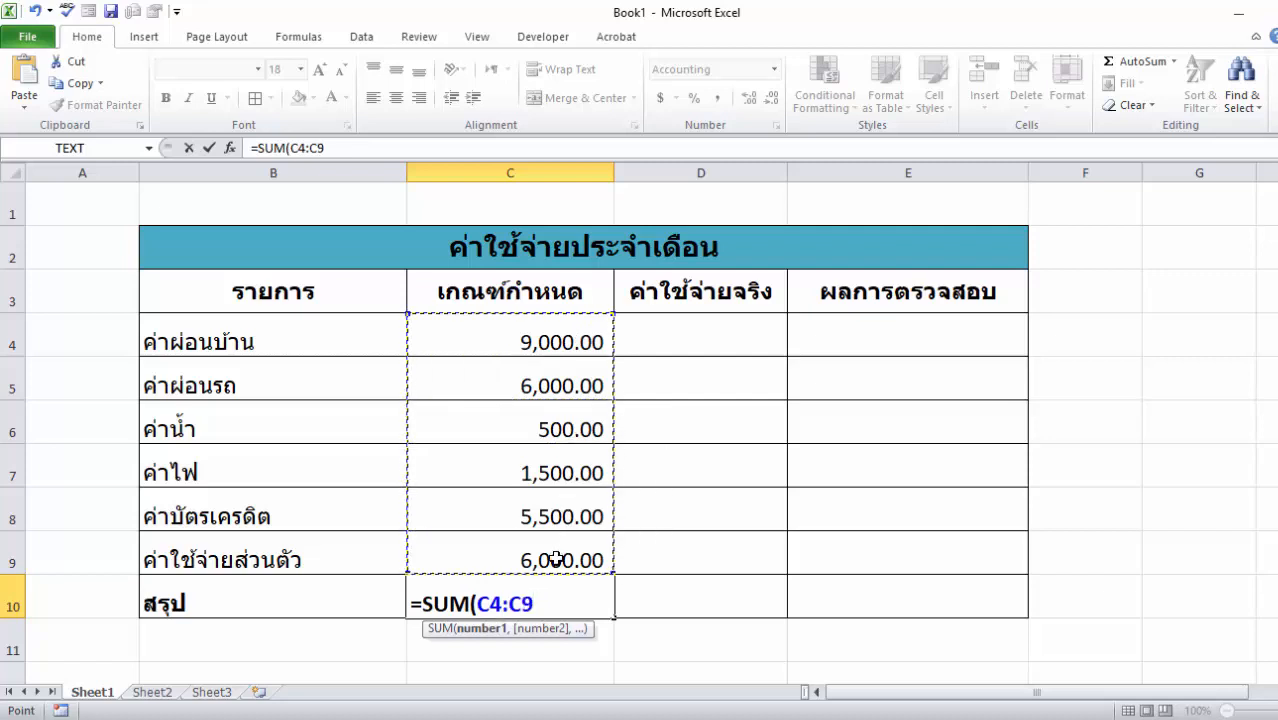
key(Return)
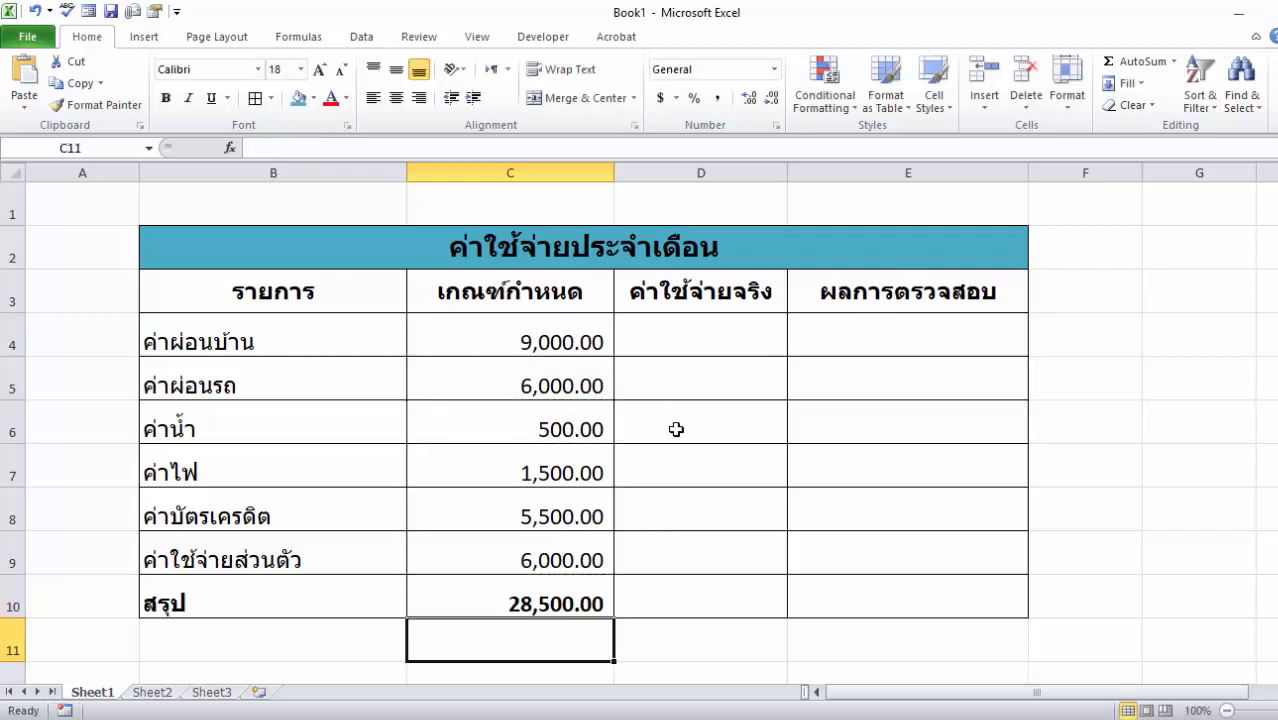
Total the actual expenses in D10 with a SUM of D4:D9
click(683, 591)
text(=)
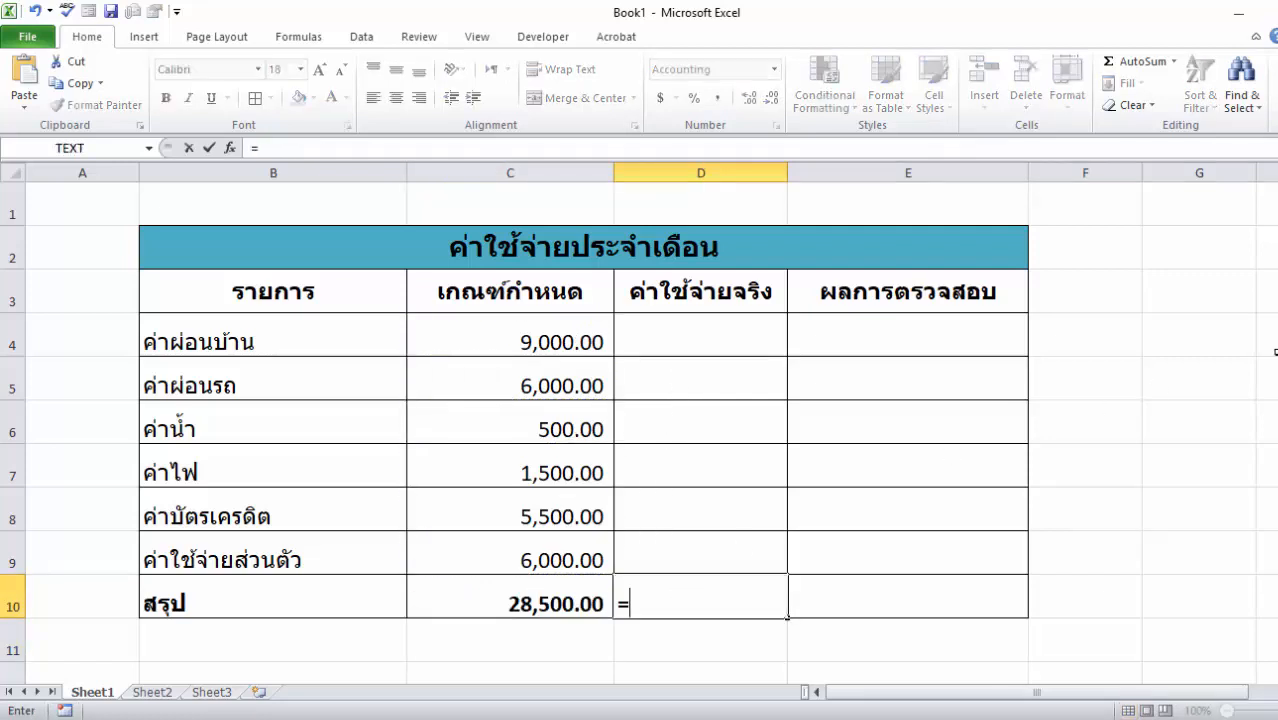
text(sum)
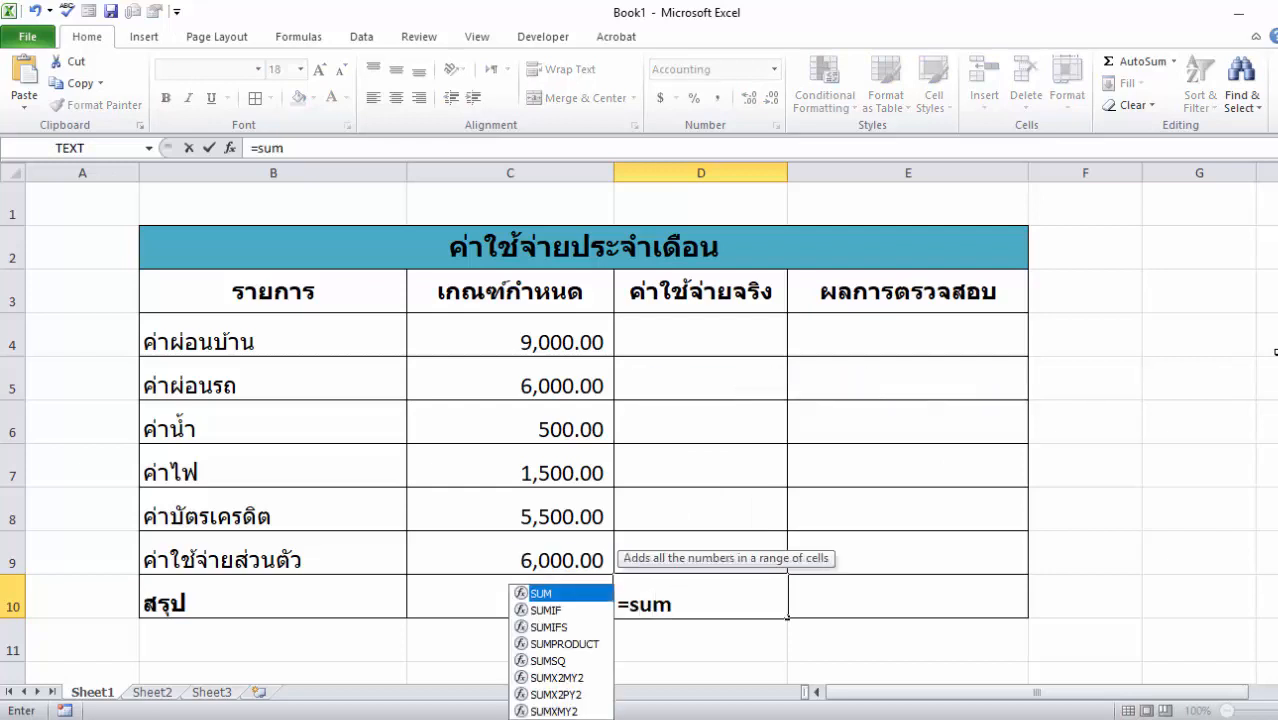
double_click(541, 596)
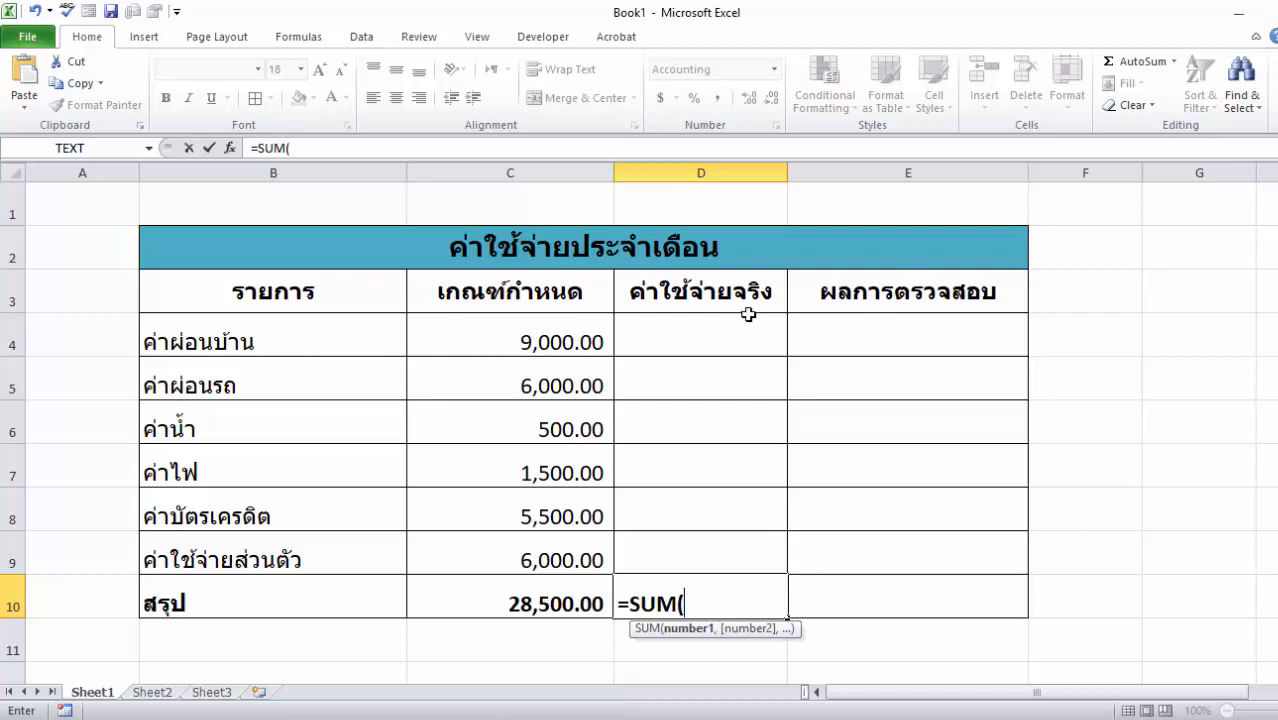
drag(738, 330, 722, 546)
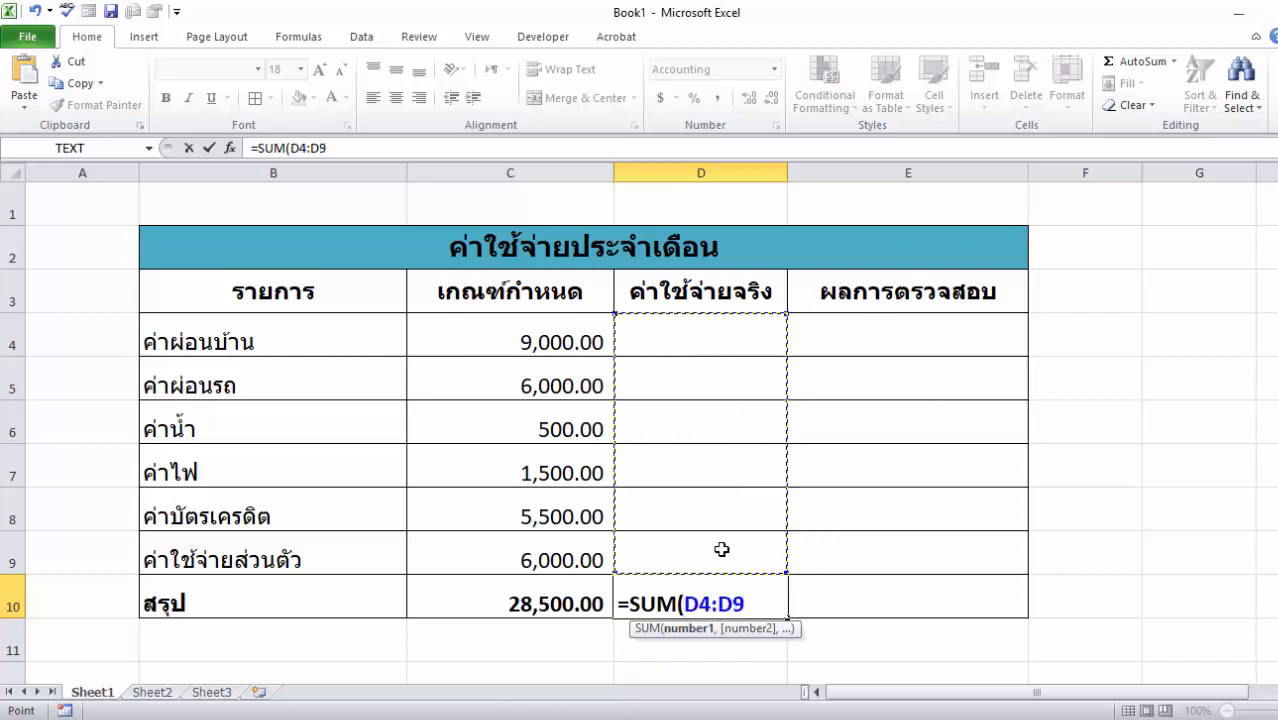
key(Return)
Begin an IF formula in E4 with the logical test D4>C4
click(938, 326)
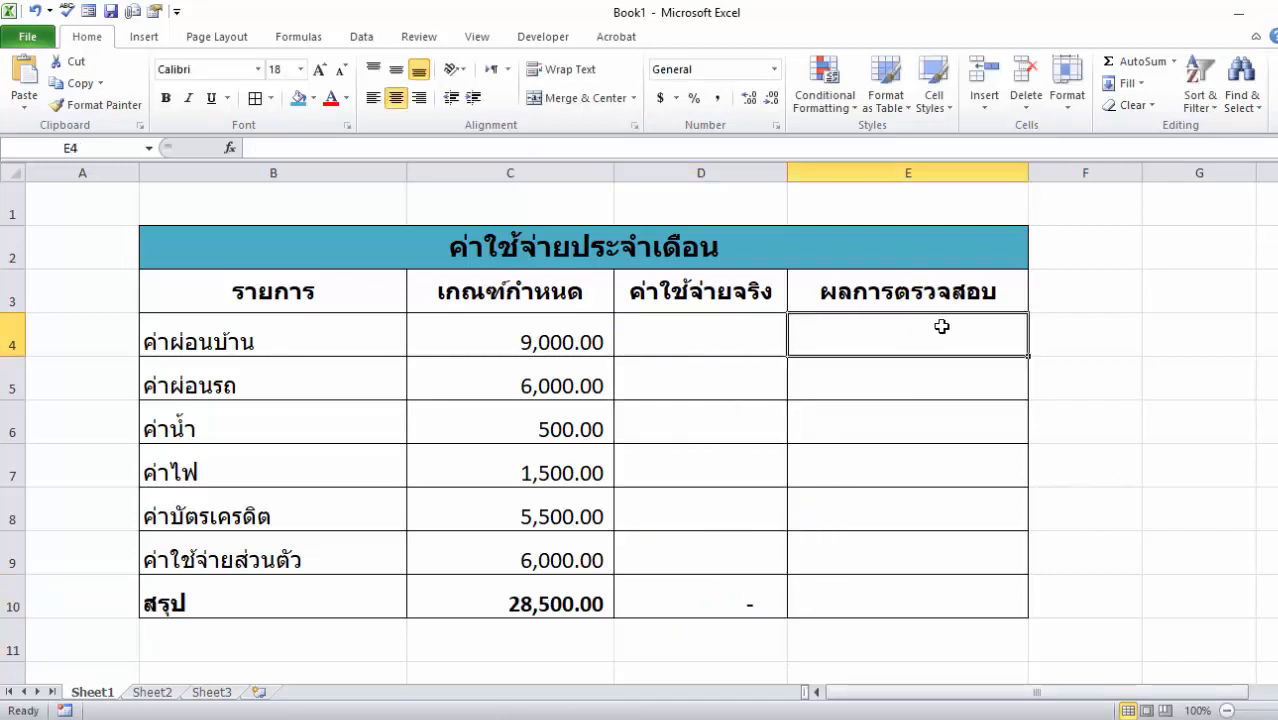
text(=)
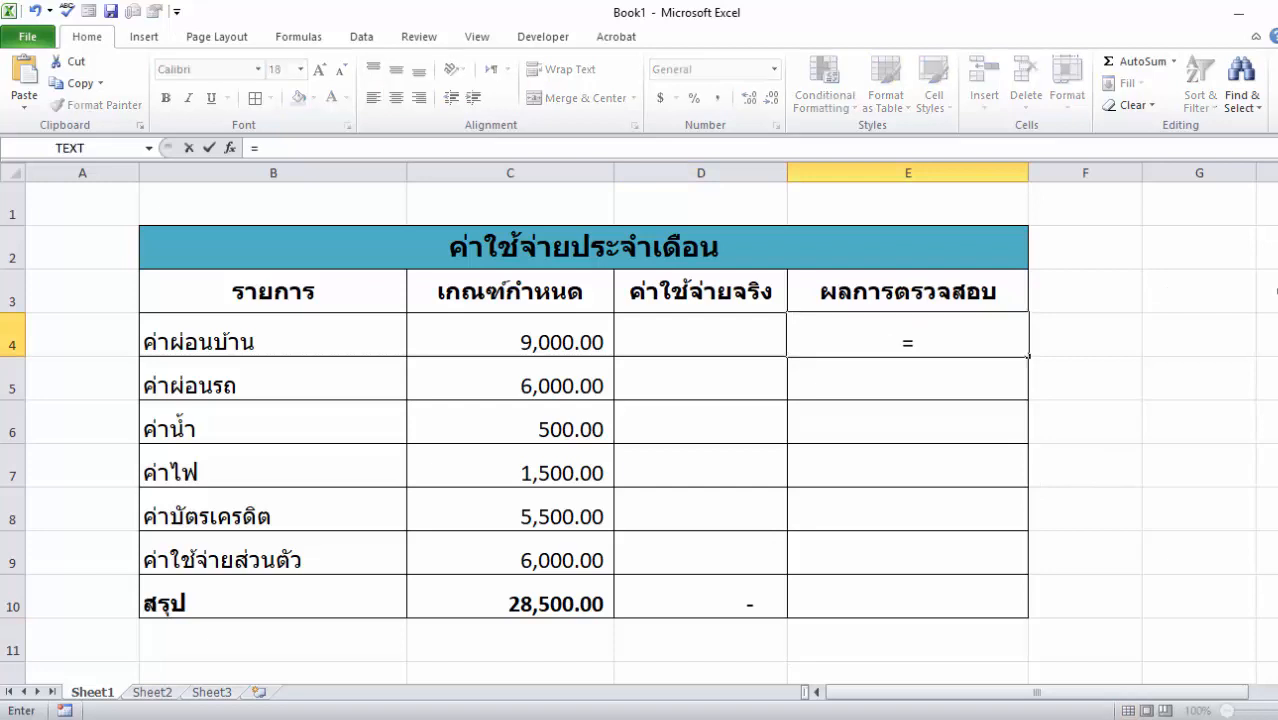
text(if()
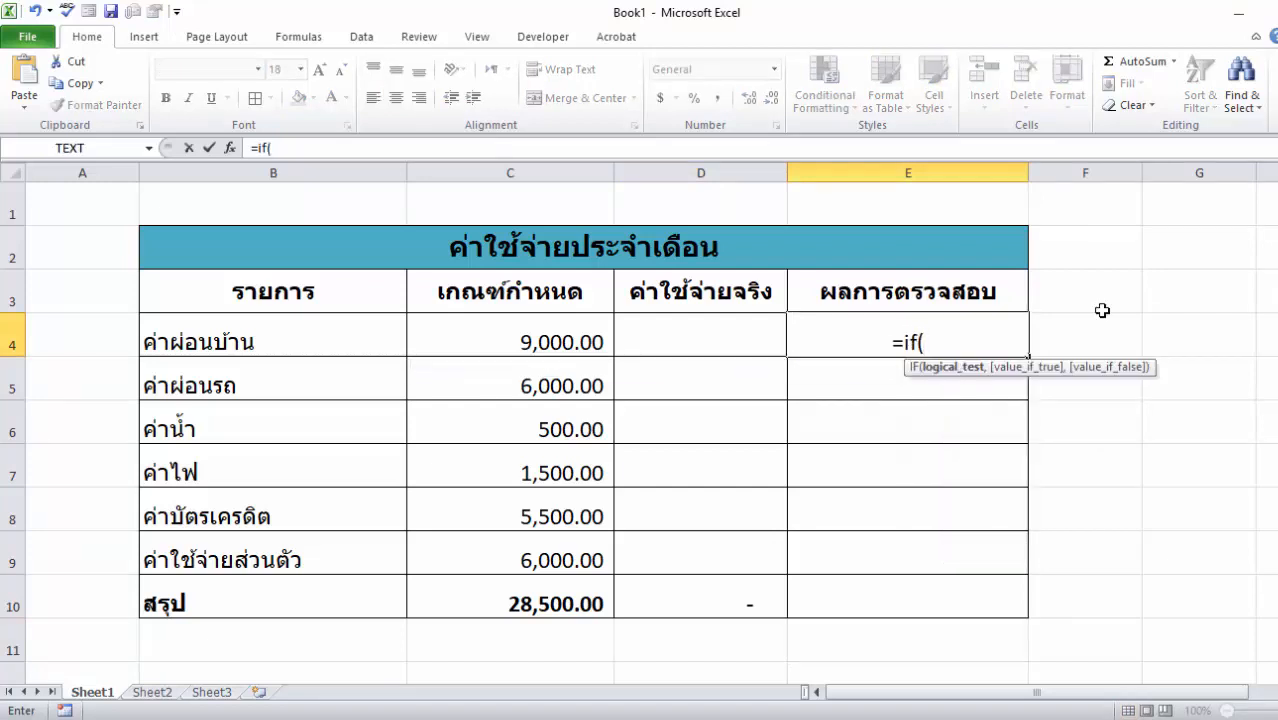
click(762, 340)
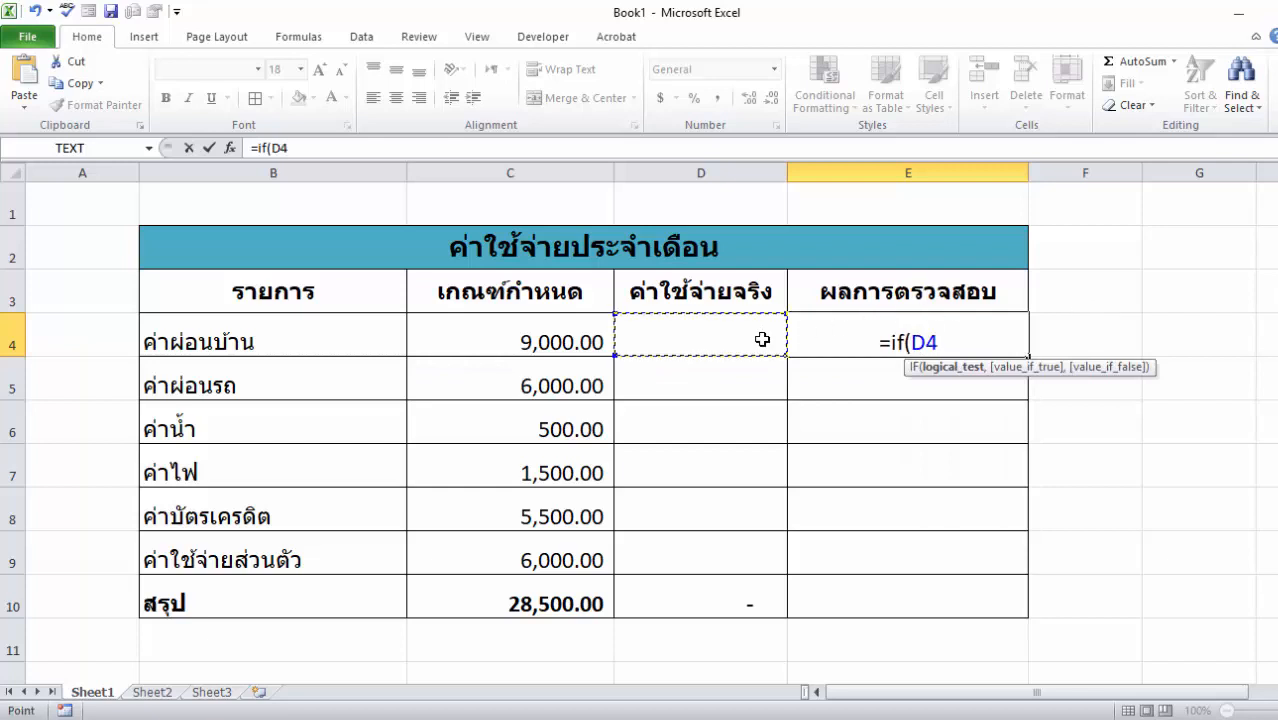
text(>)
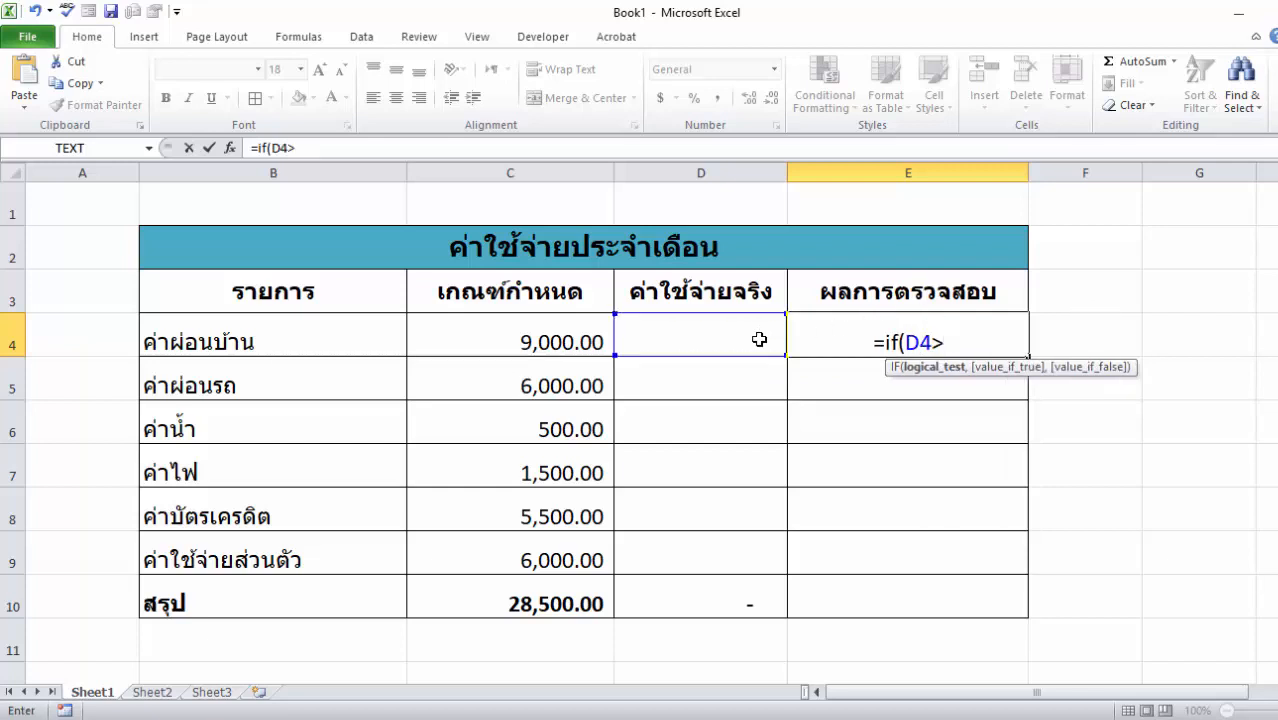
click(506, 336)
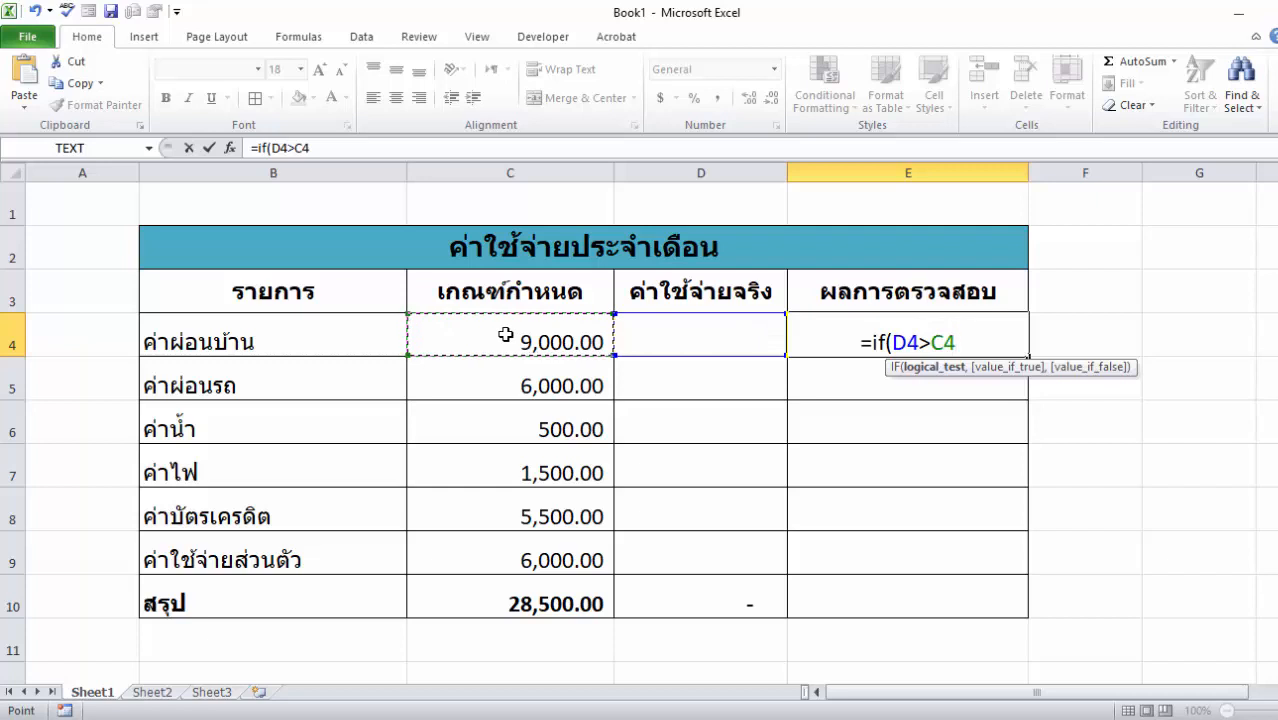
text(,)
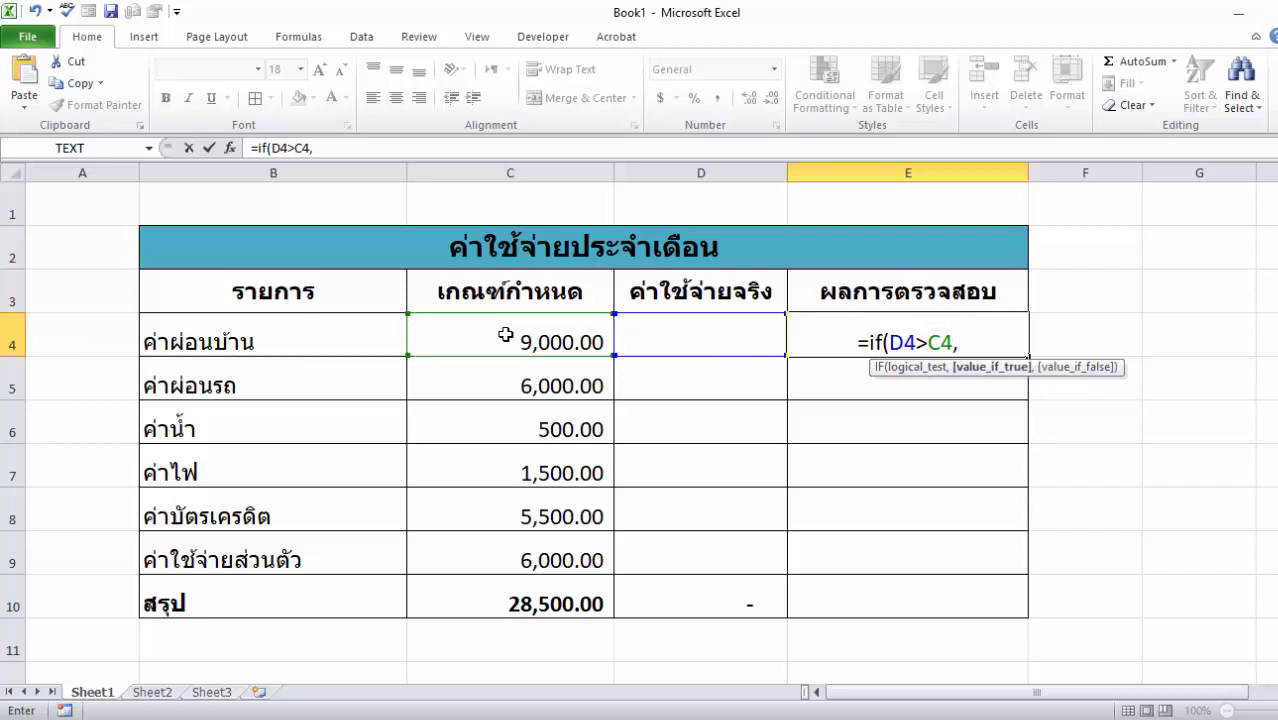
Give the IF formula in E4 the value-if-true text "ใช้จ่ายเกินกำหนด"
text(")
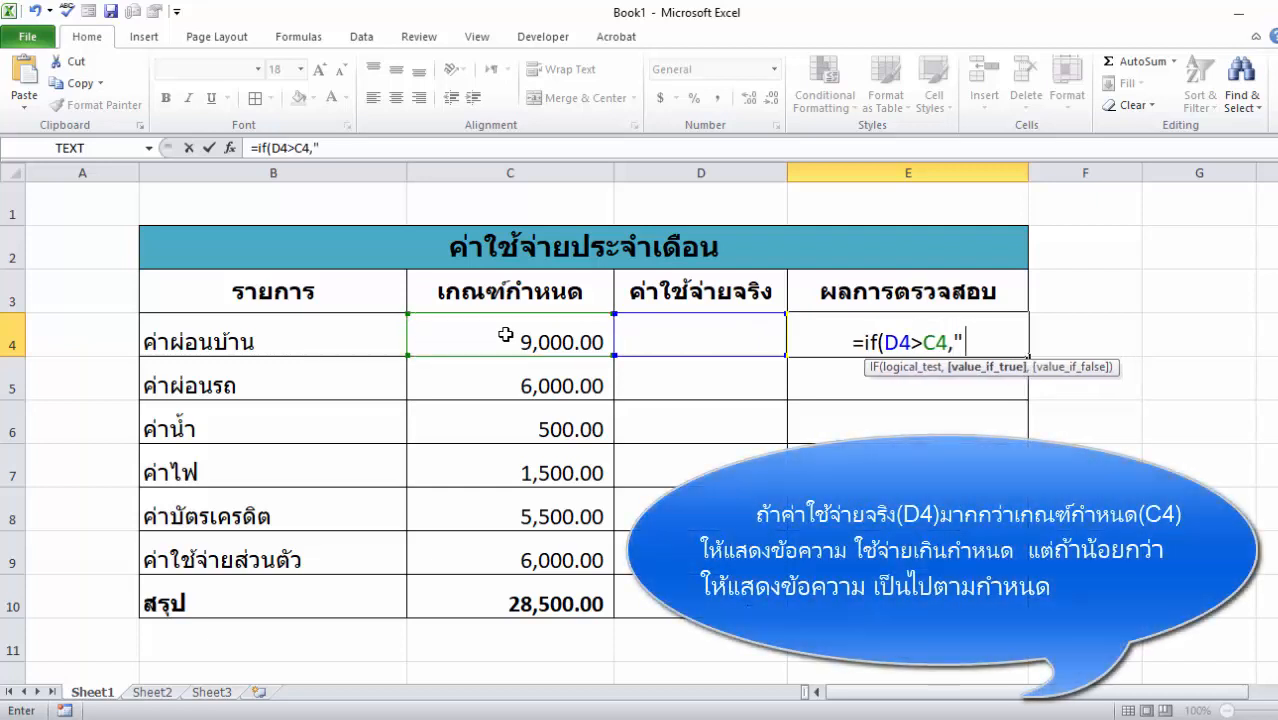
text(ใช)
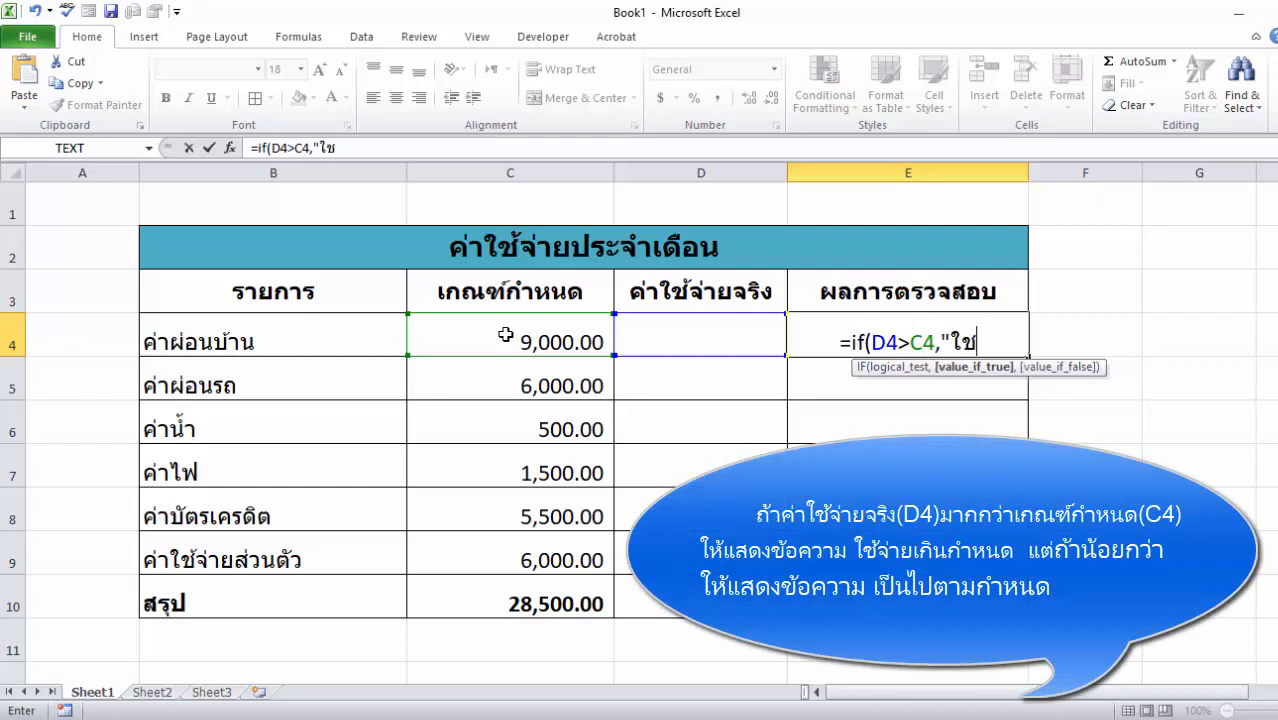
text(้จ่า)
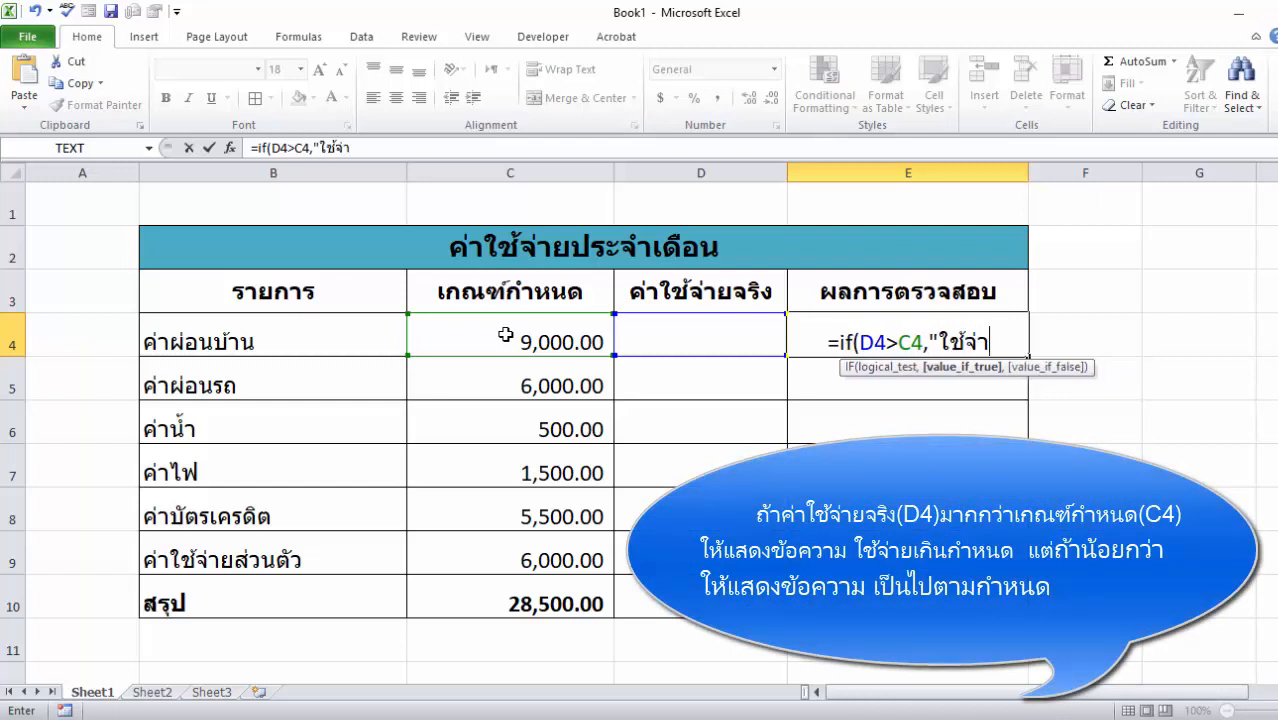
text(ยเกิน)
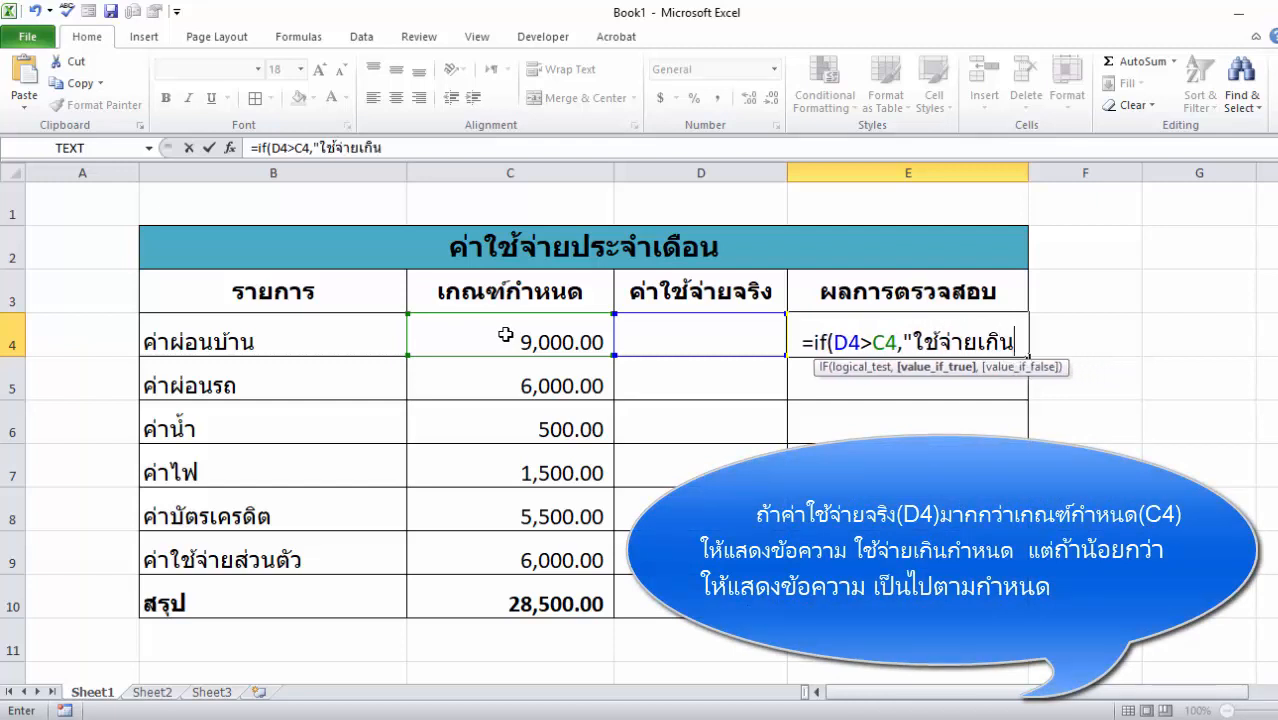
text(กำหน)
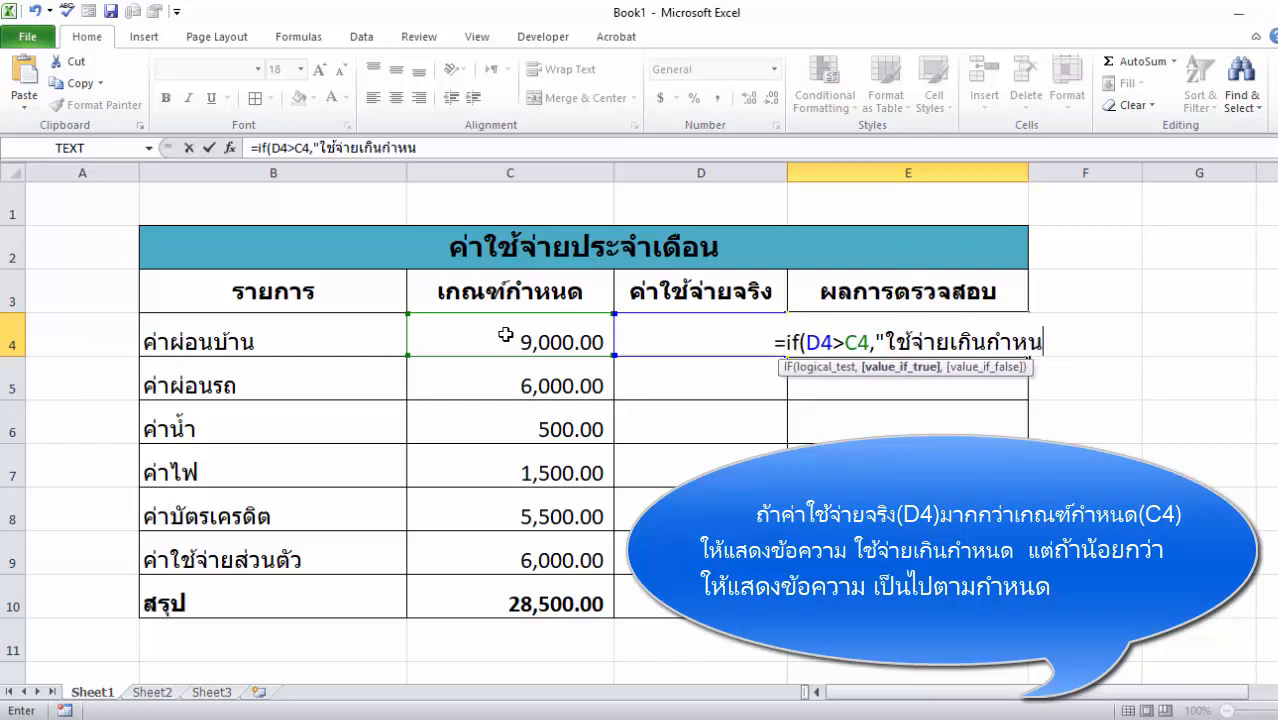
text(ด",)
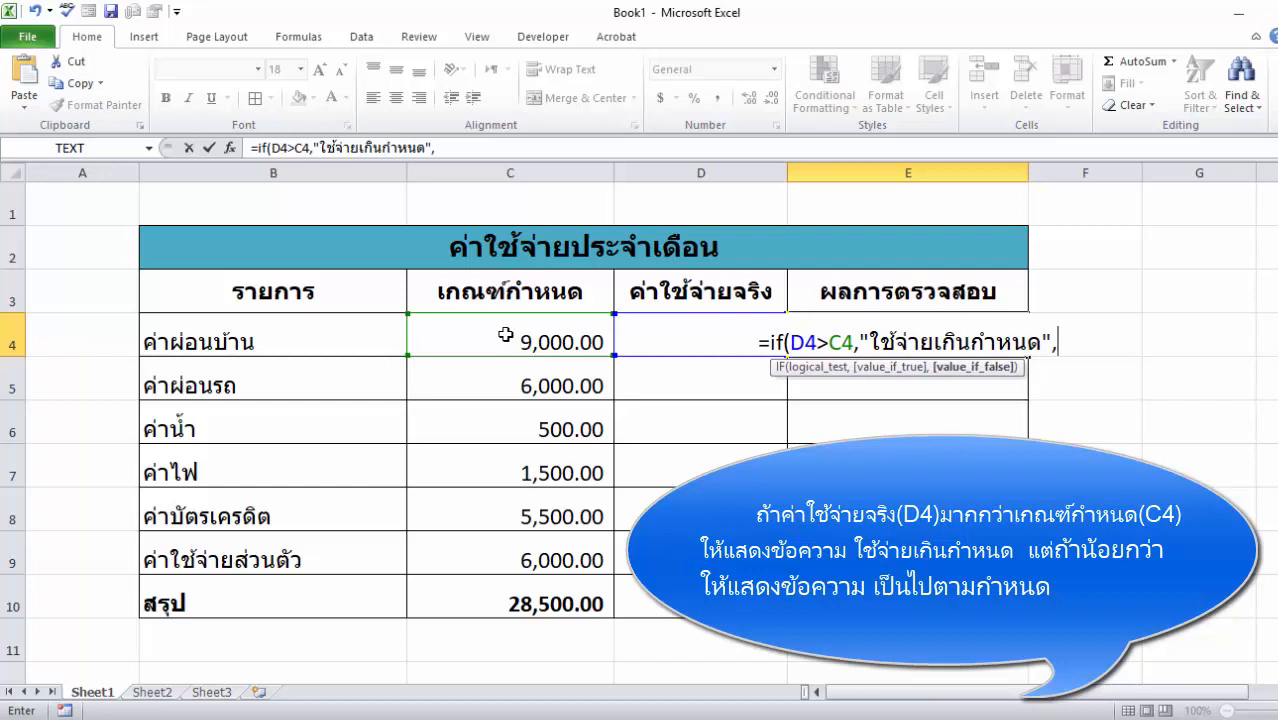
Add "เป็นไปตามเกณฑ์" as the value-if-false text and complete the IF formula in E4
text(")
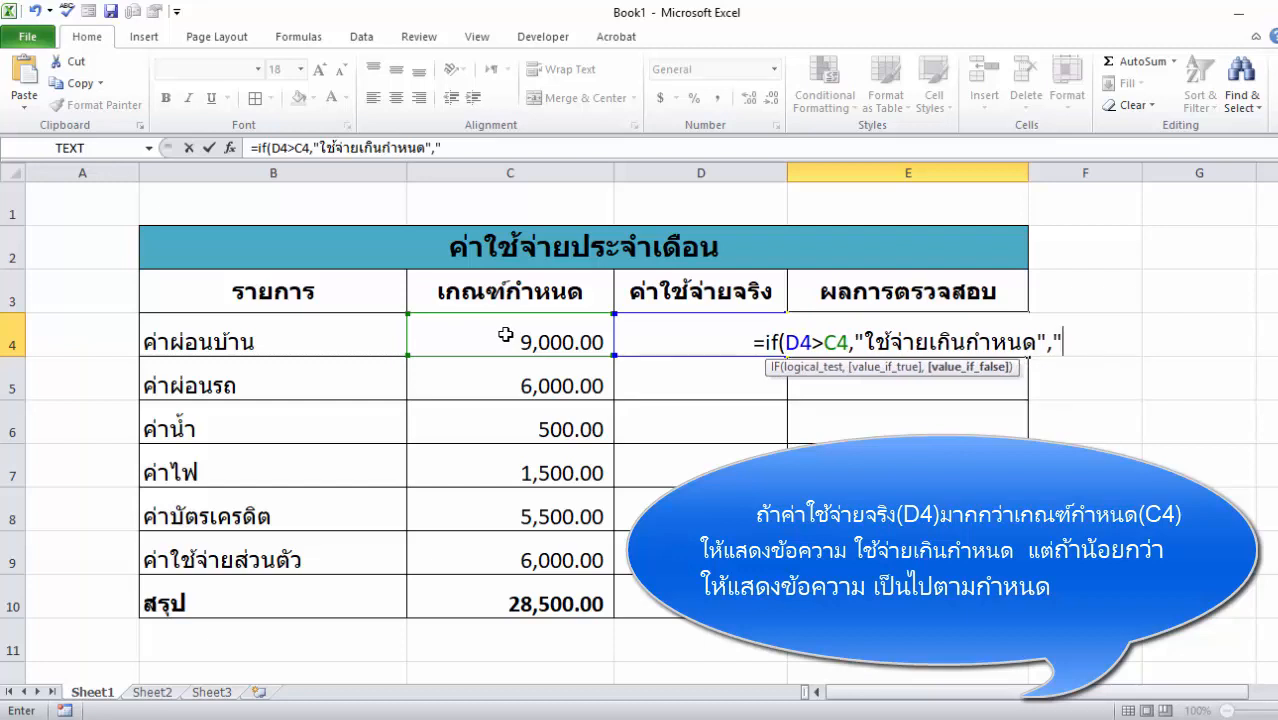
text(เป)
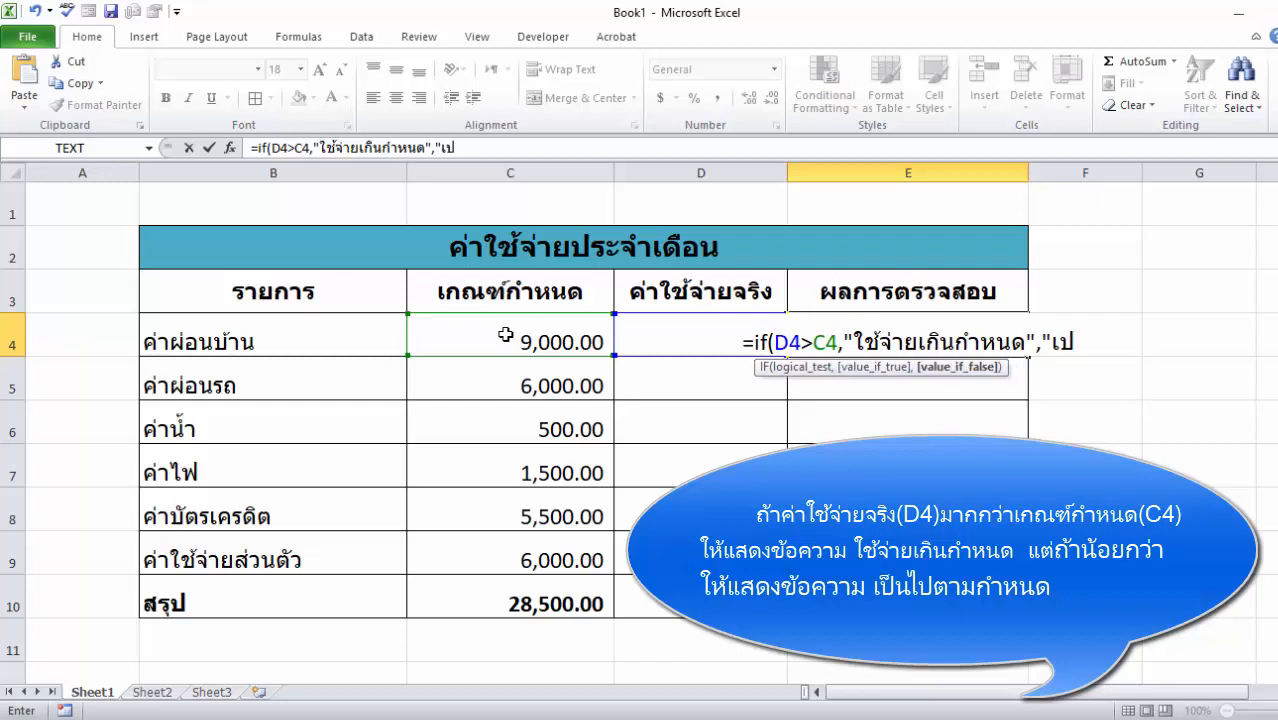
text(็นไป)
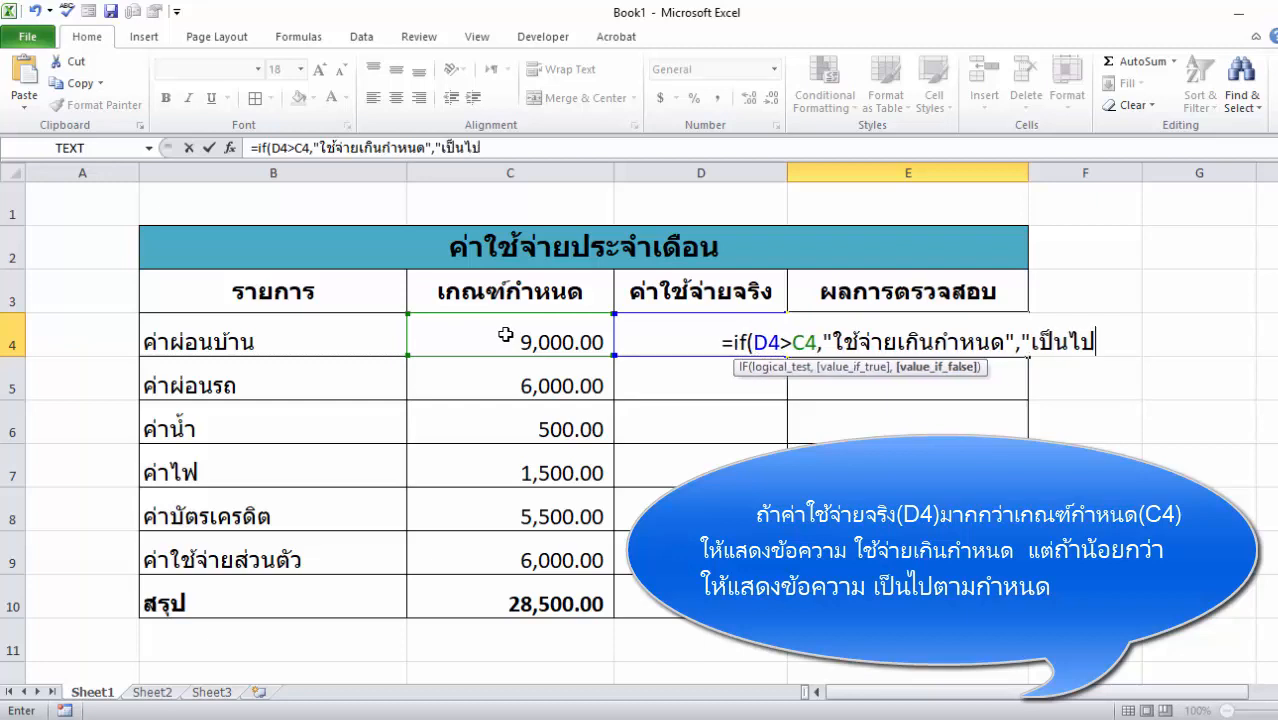
text(ตามเกณฑ์)
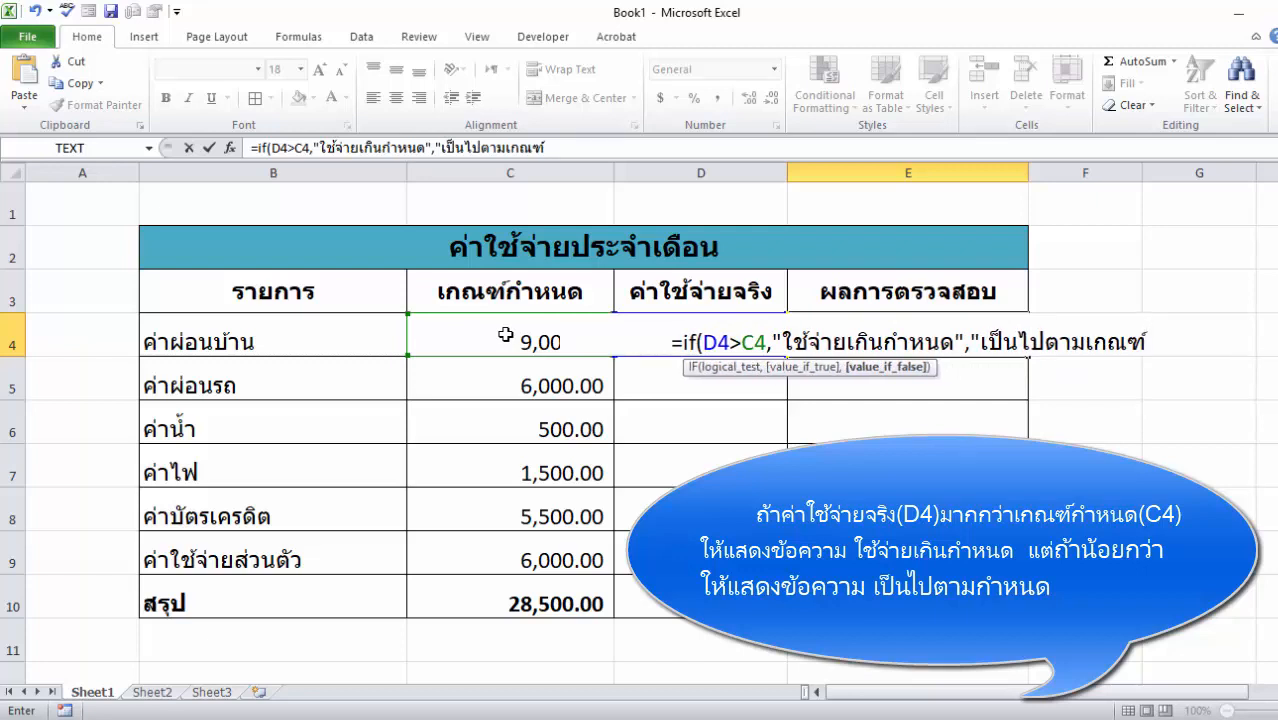
text(")
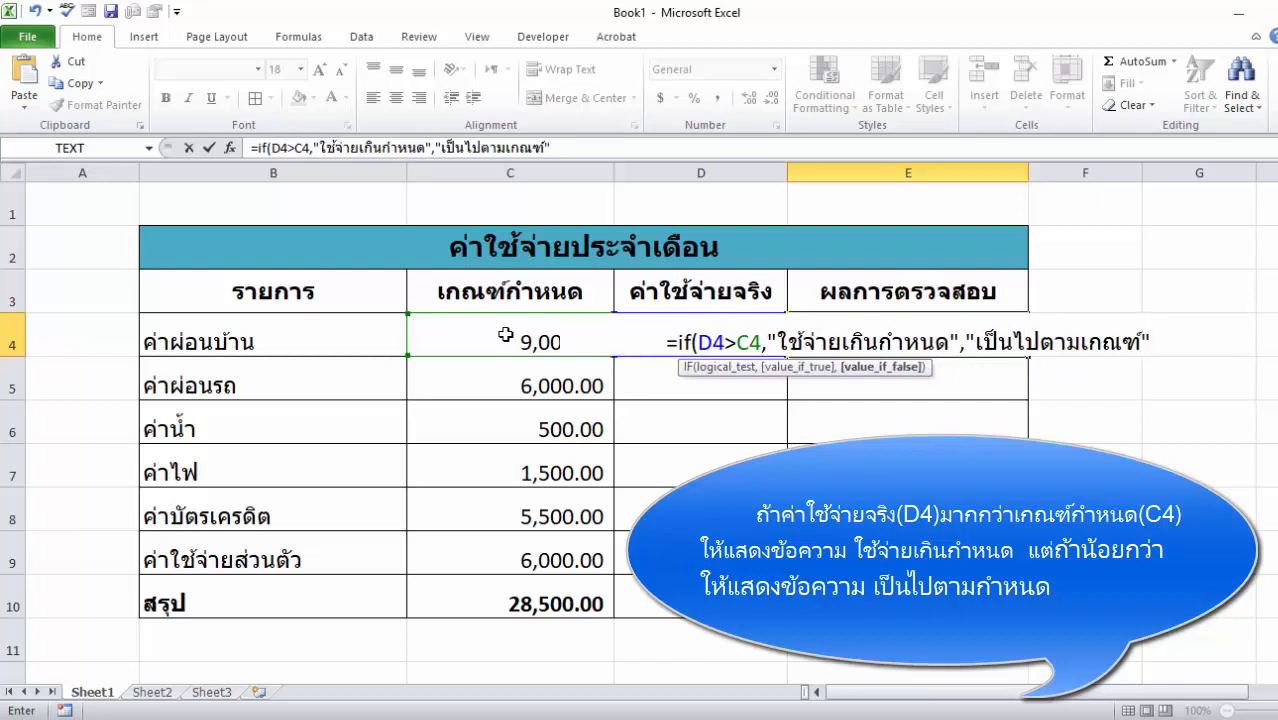
text())
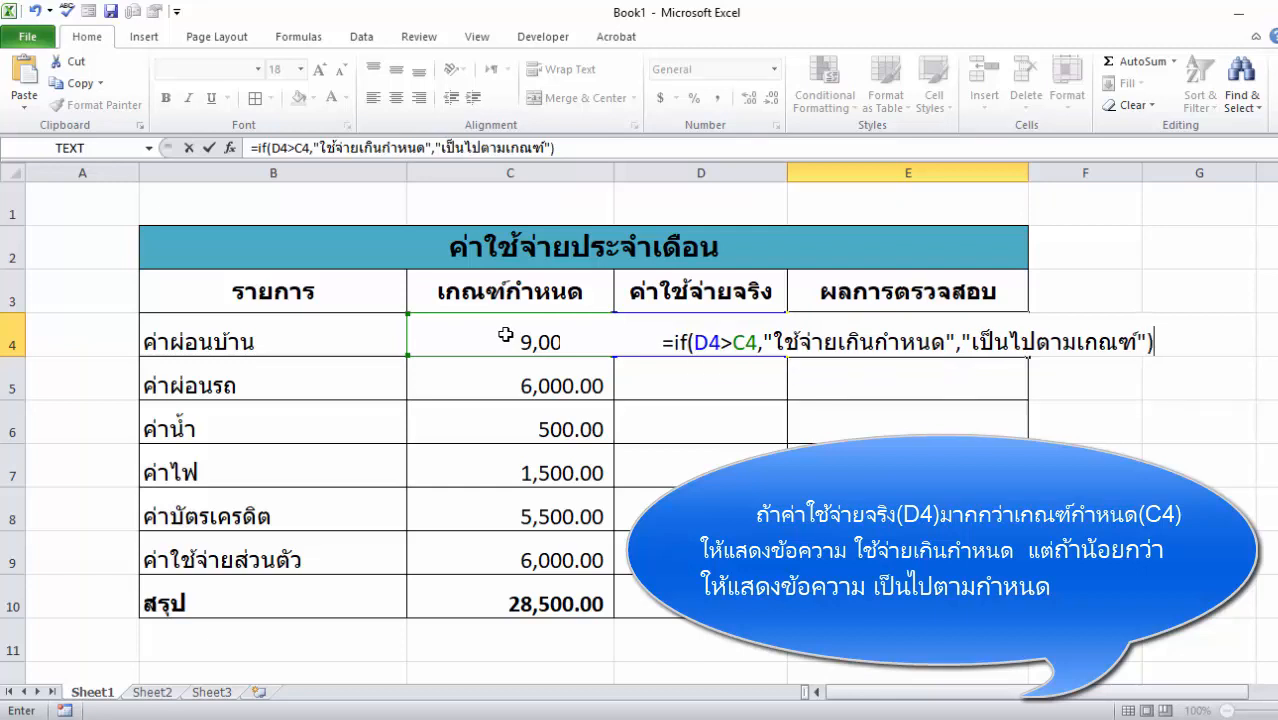
key(Return)
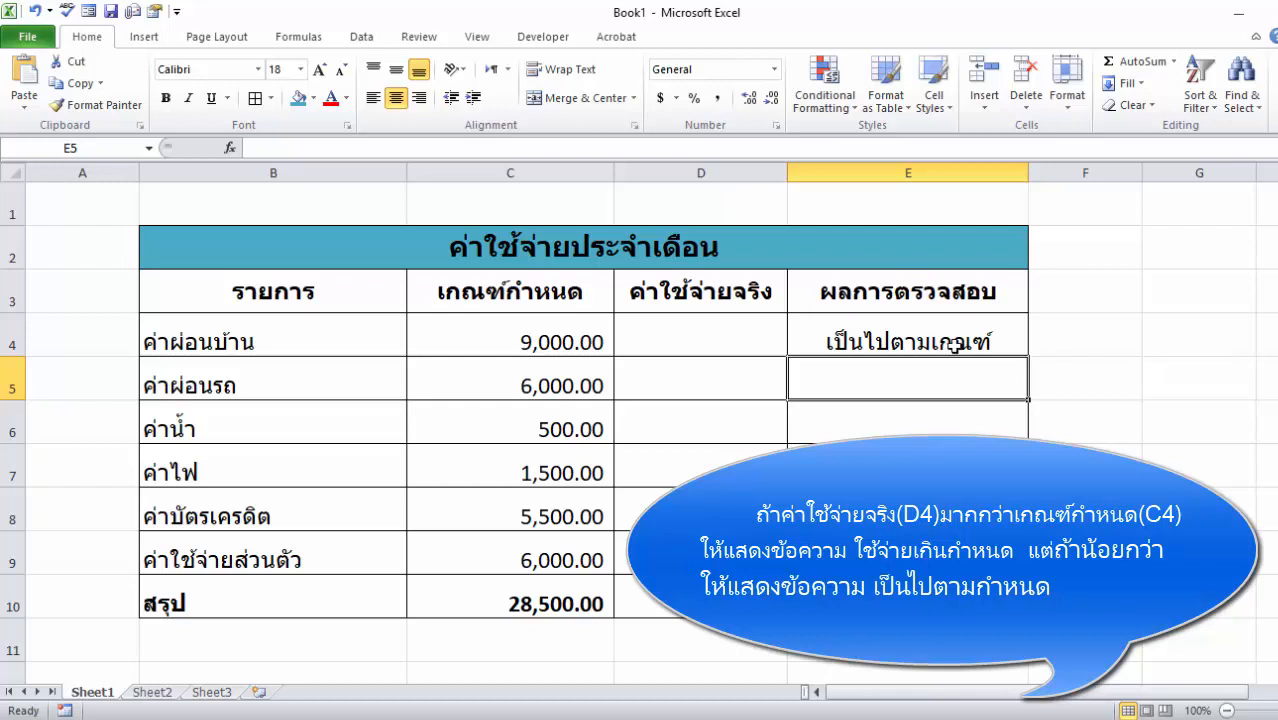
Fill the IF formula from E4 down through E10
click(955, 345)
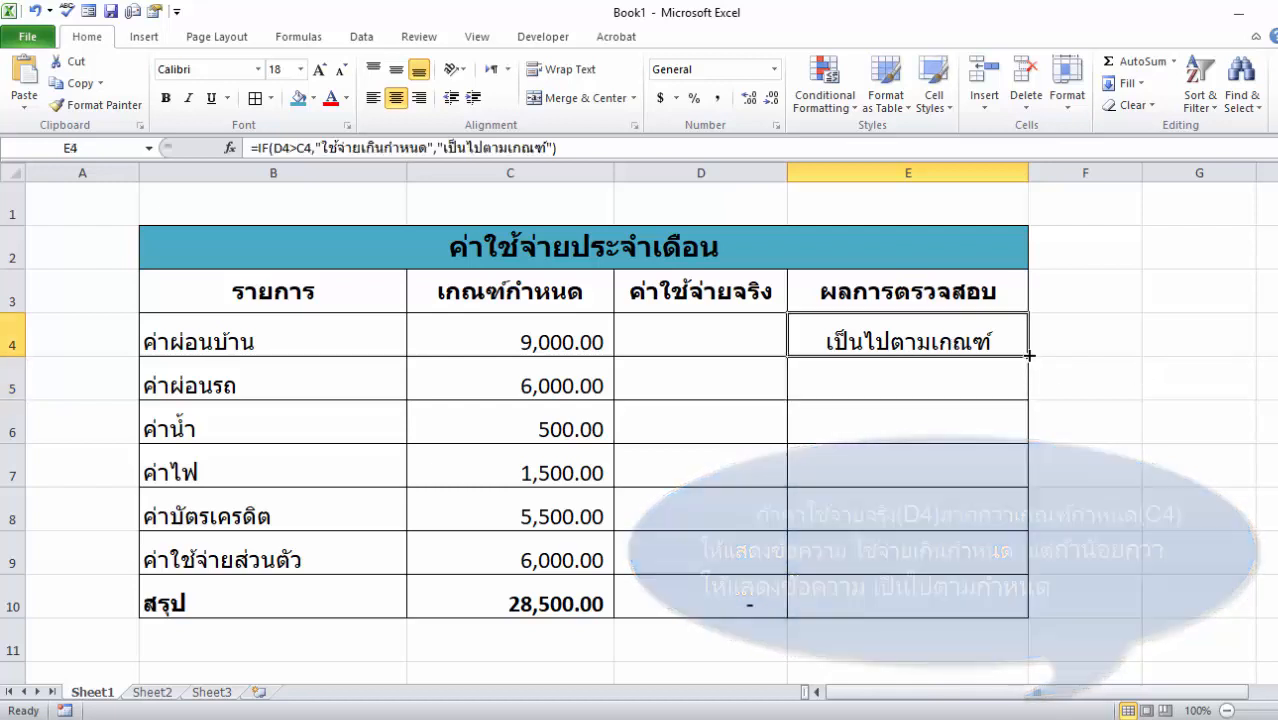
drag(1029, 356, 1020, 603)
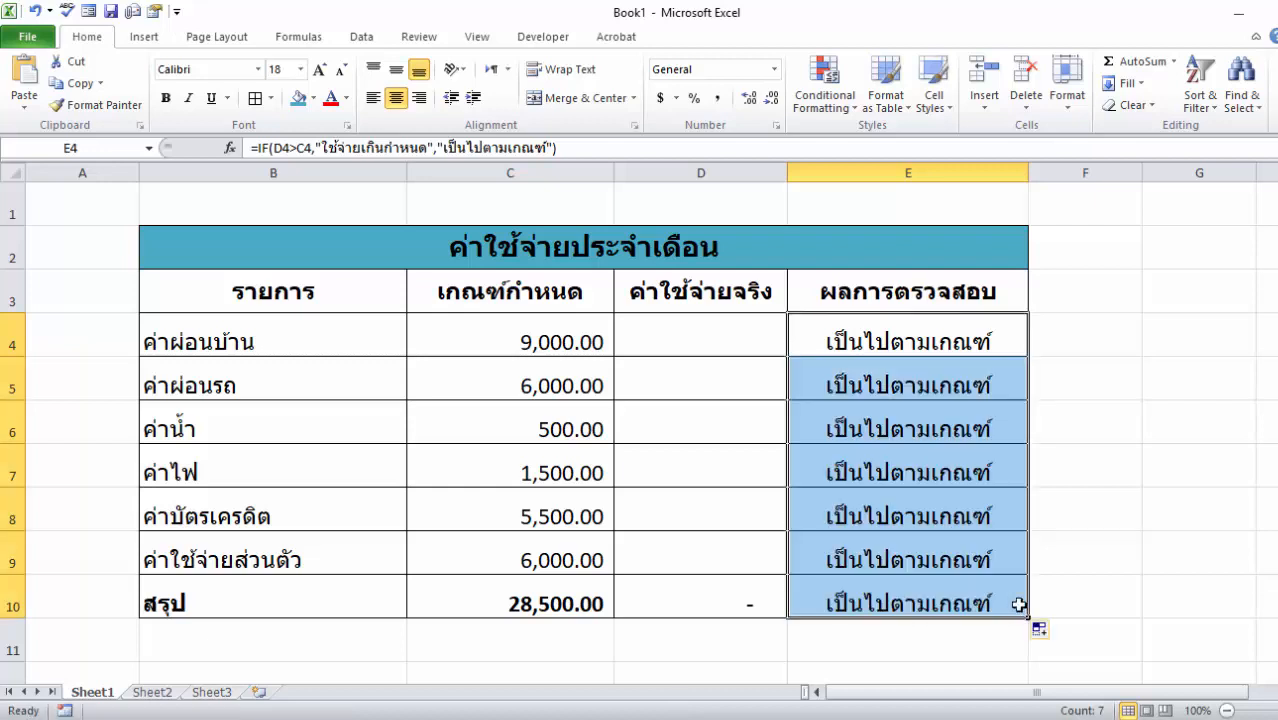
click(1172, 528)
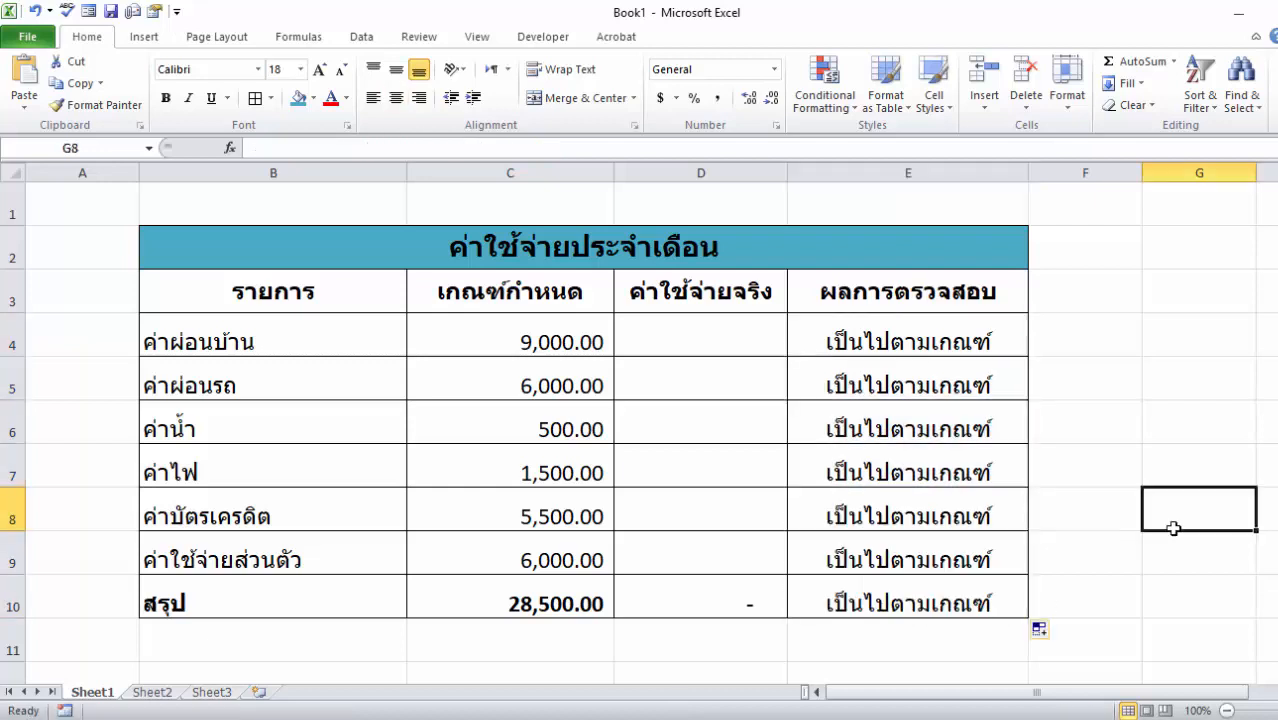
Start a conditional formatting rule for E4 that applies when the cell value equals "เป็นไปตามเกณฑ์"
click(966, 343)
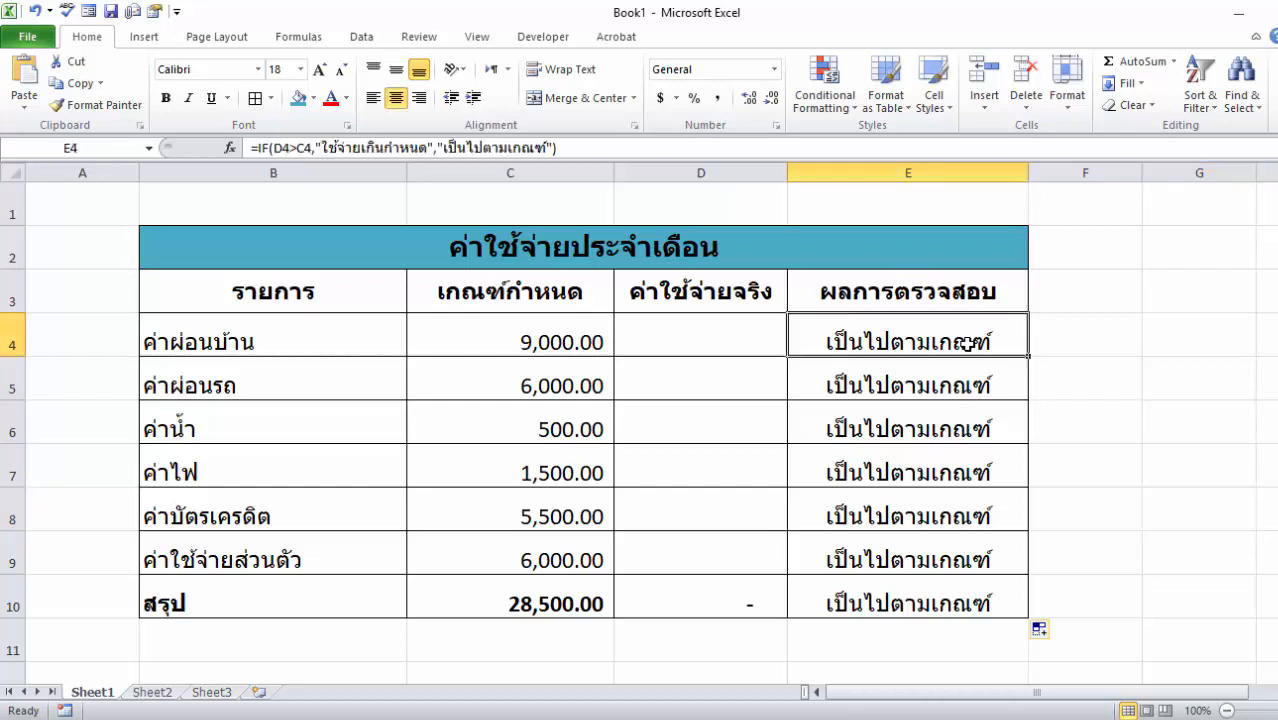
click(857, 112)
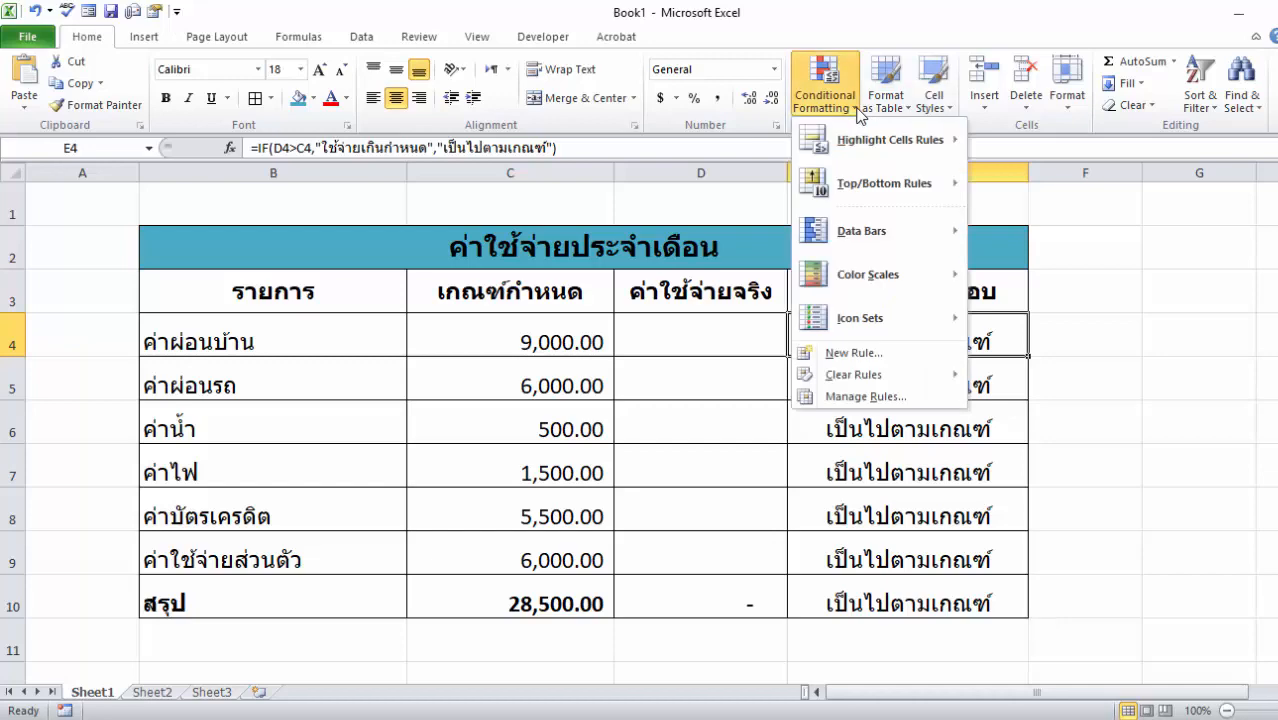
click(882, 357)
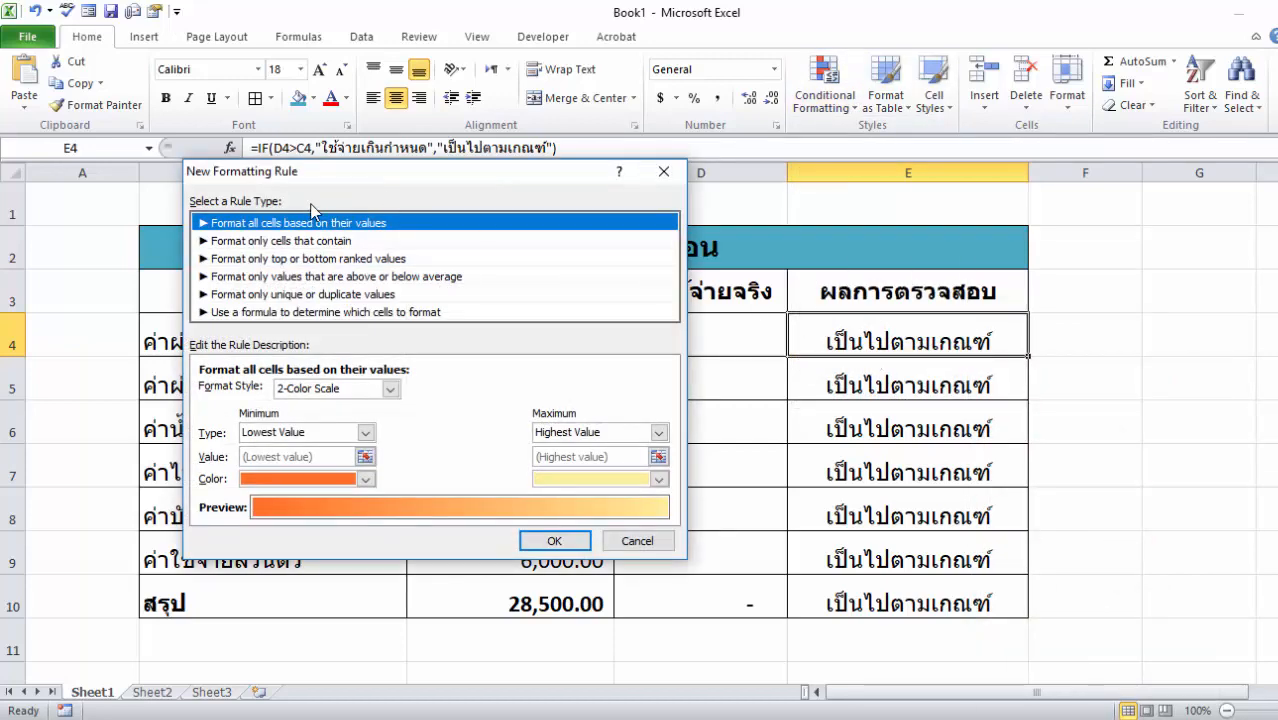
click(366, 244)
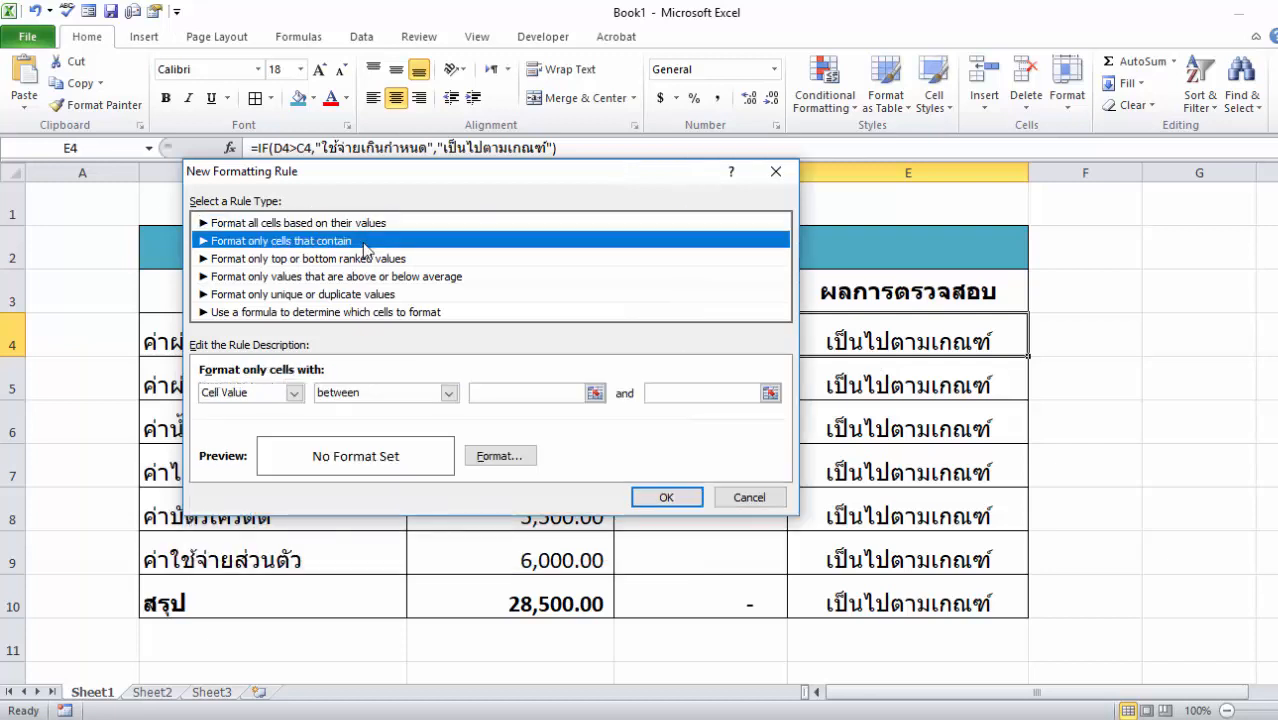
click(449, 394)
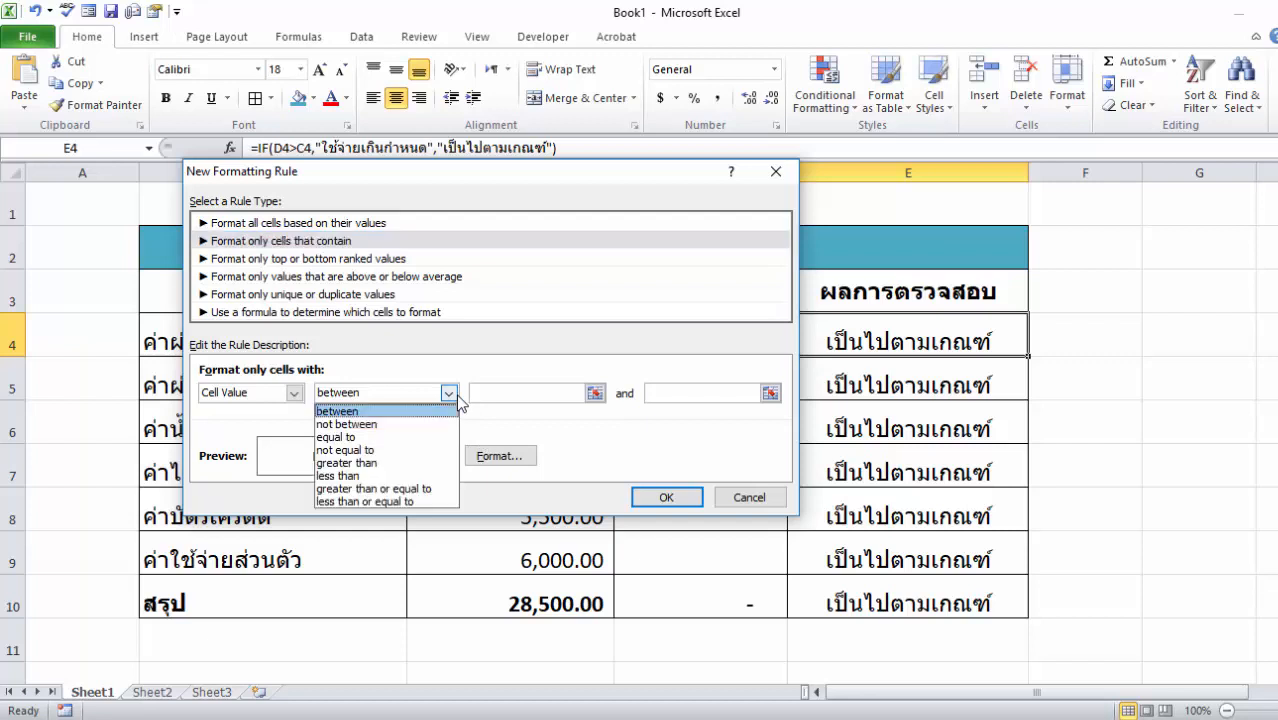
click(361, 437)
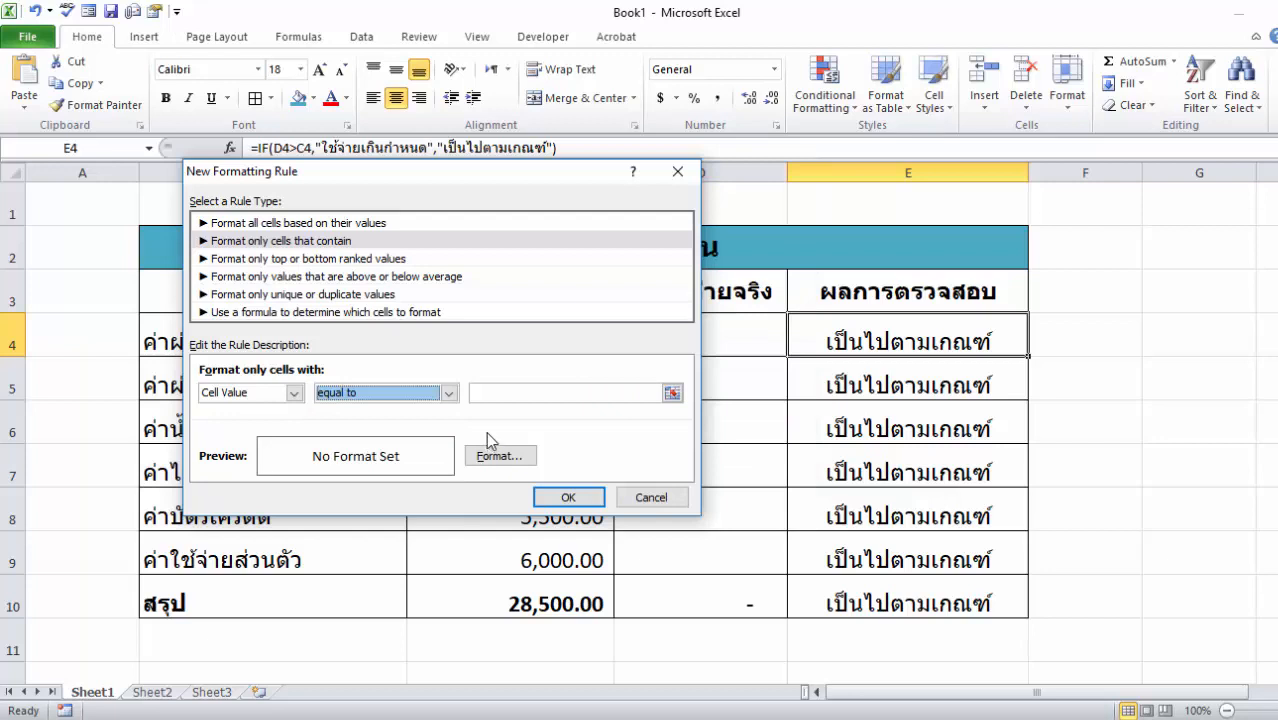
click(493, 392)
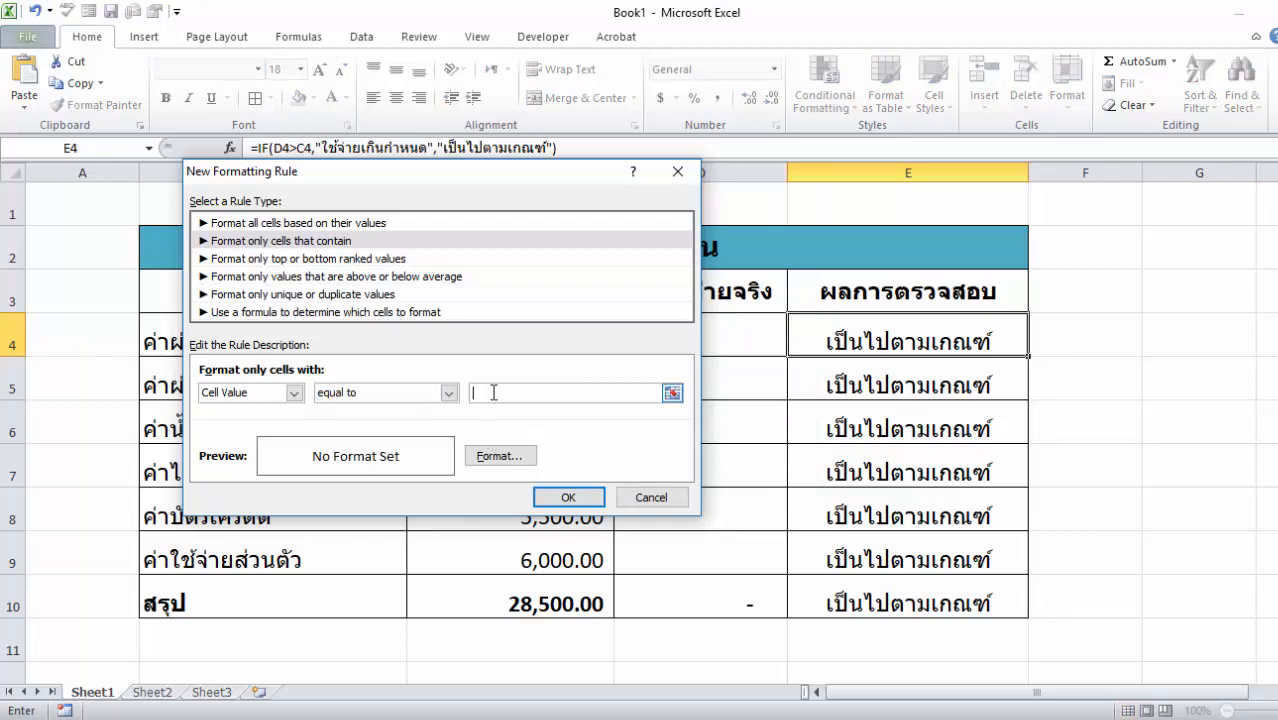
text(เป็นไปตามเกณฑ์)
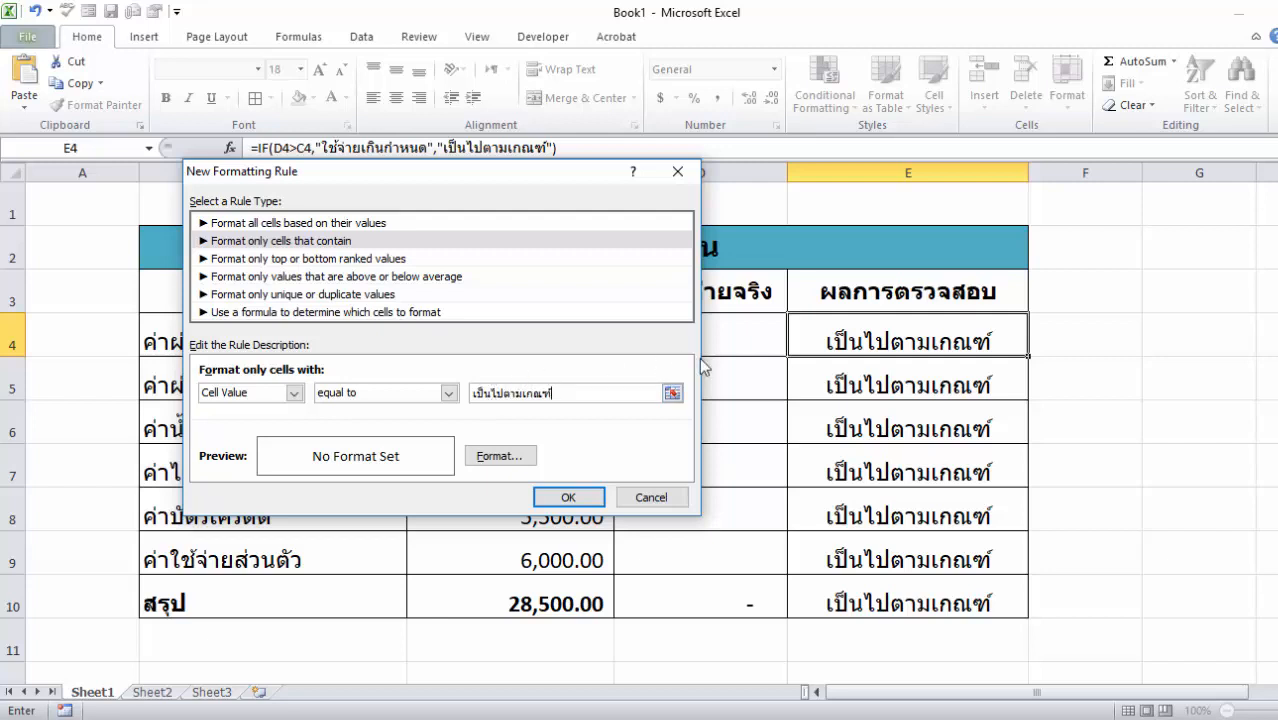
Give the rule a standard green font colour, apply it, and fill E4 down through E10
click(492, 460)
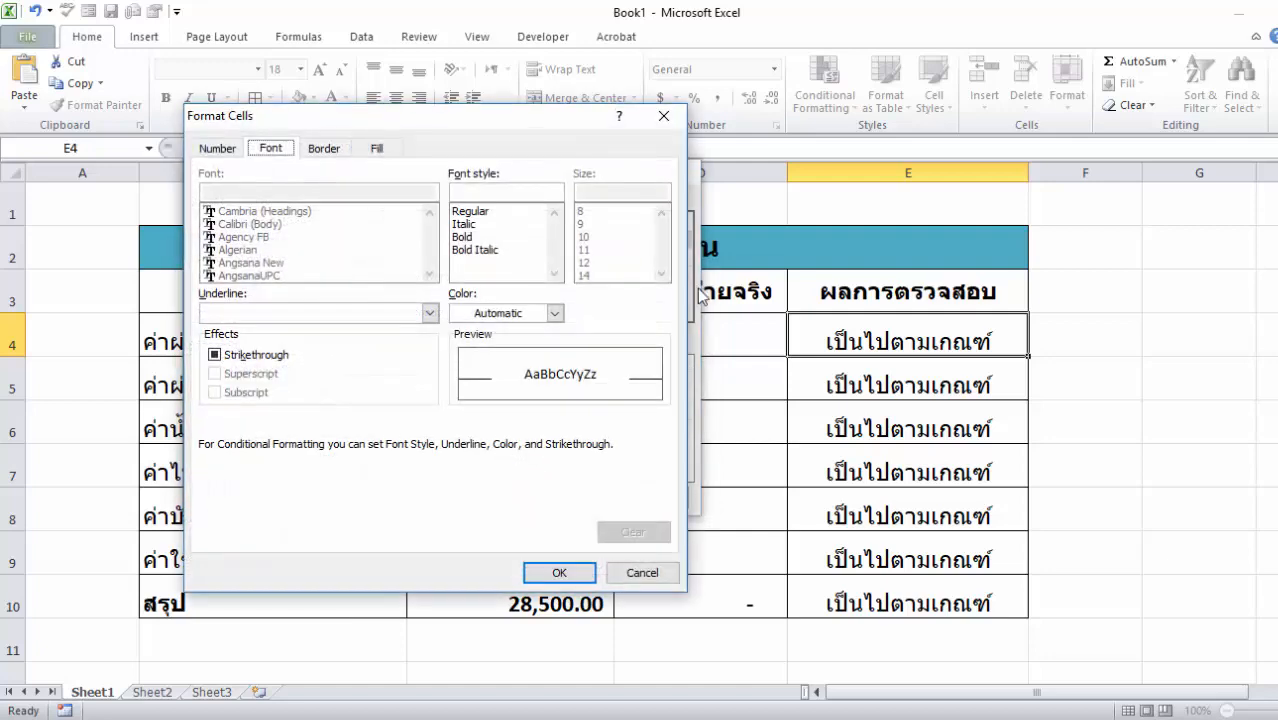
click(554, 314)
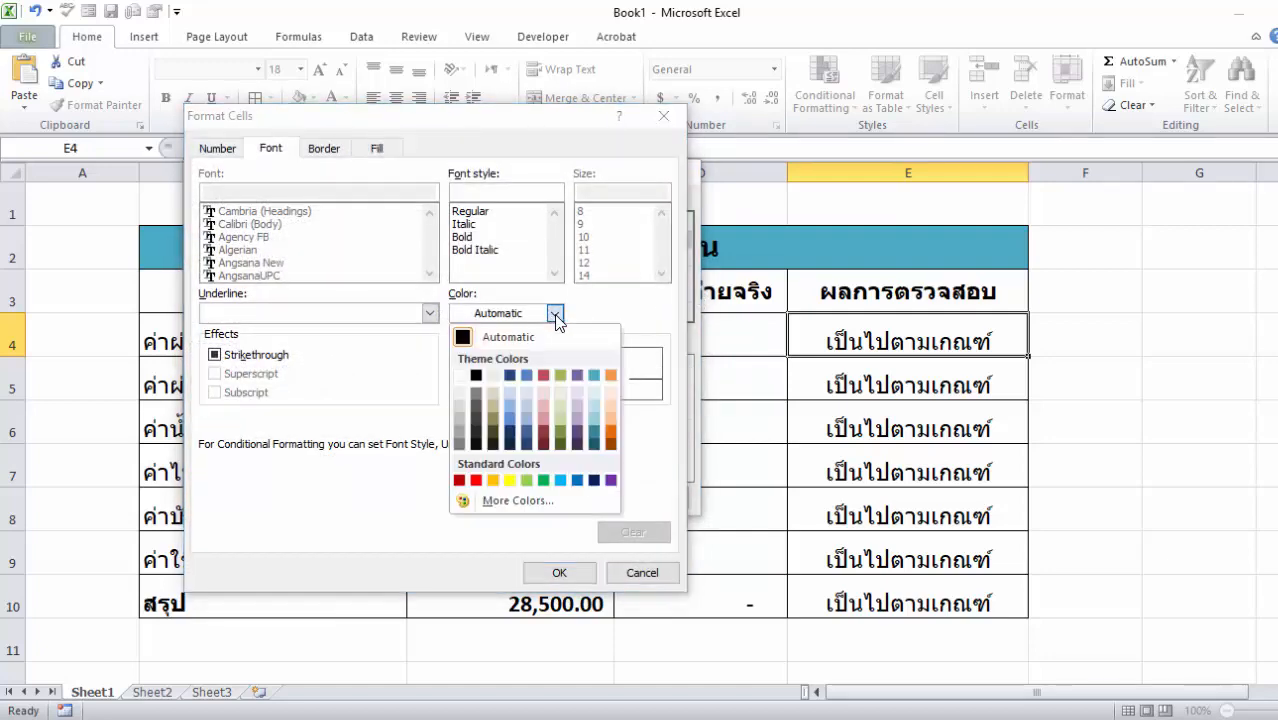
click(544, 482)
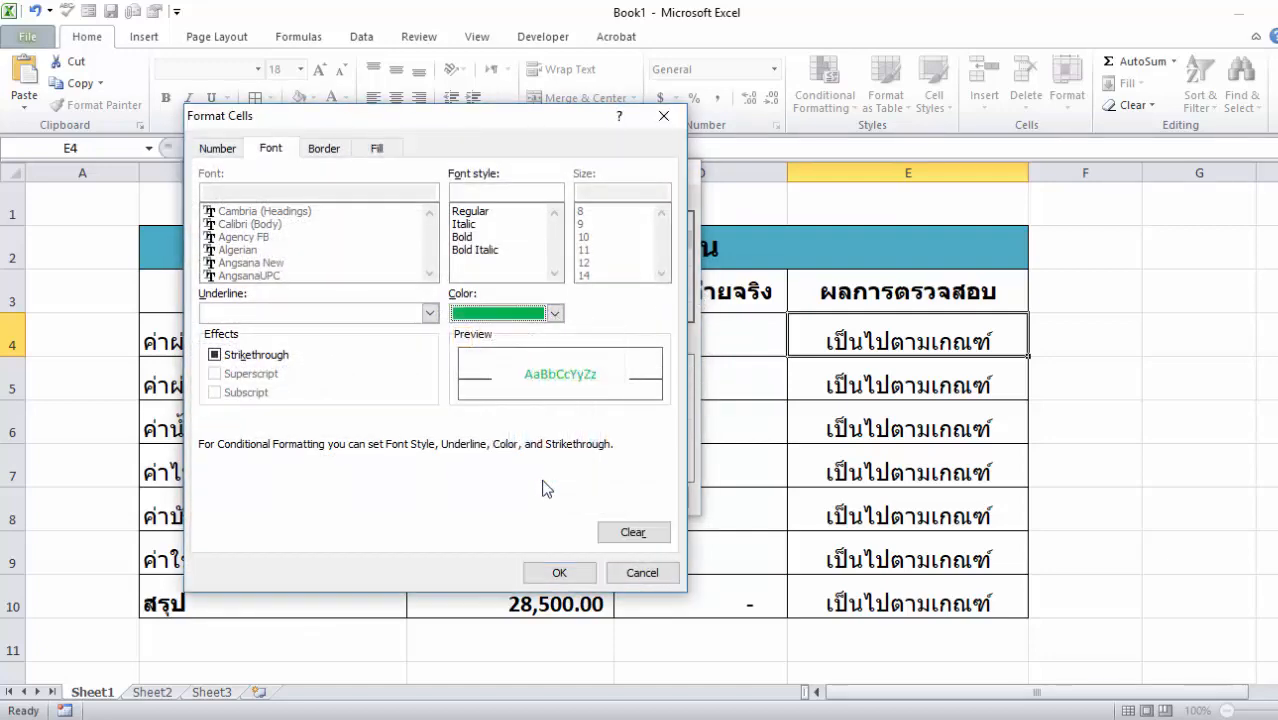
click(558, 571)
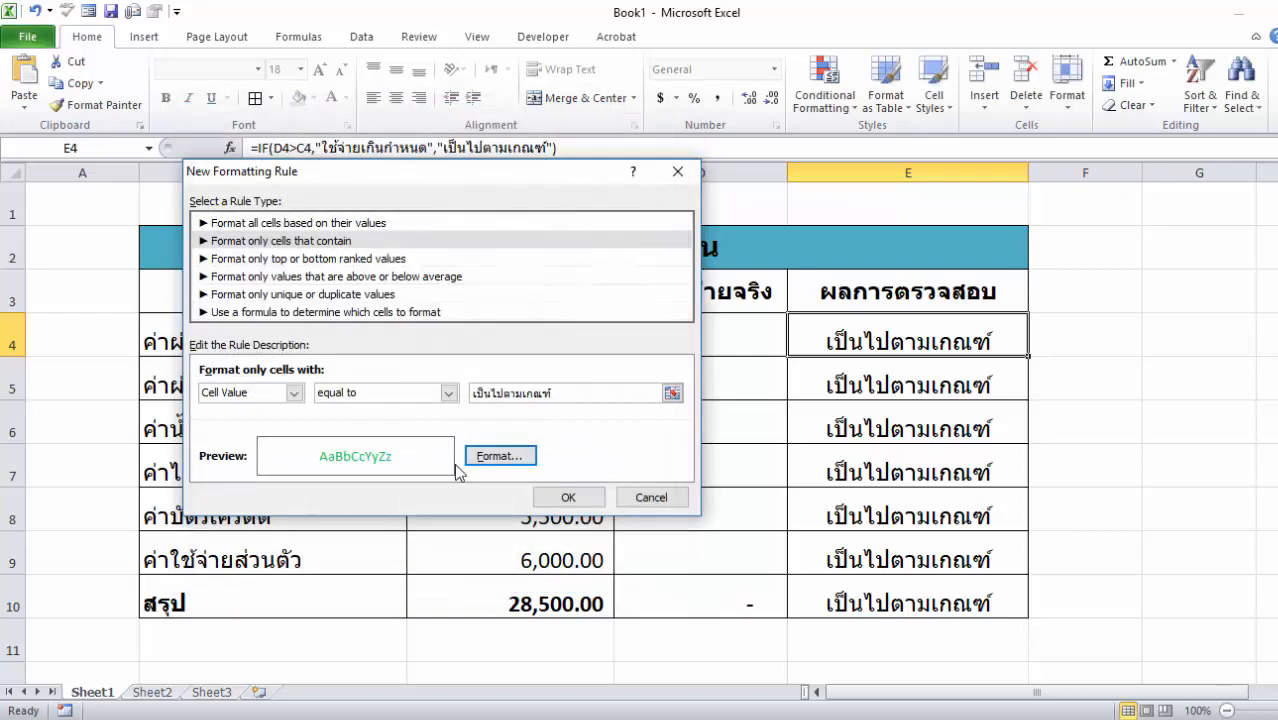
click(588, 500)
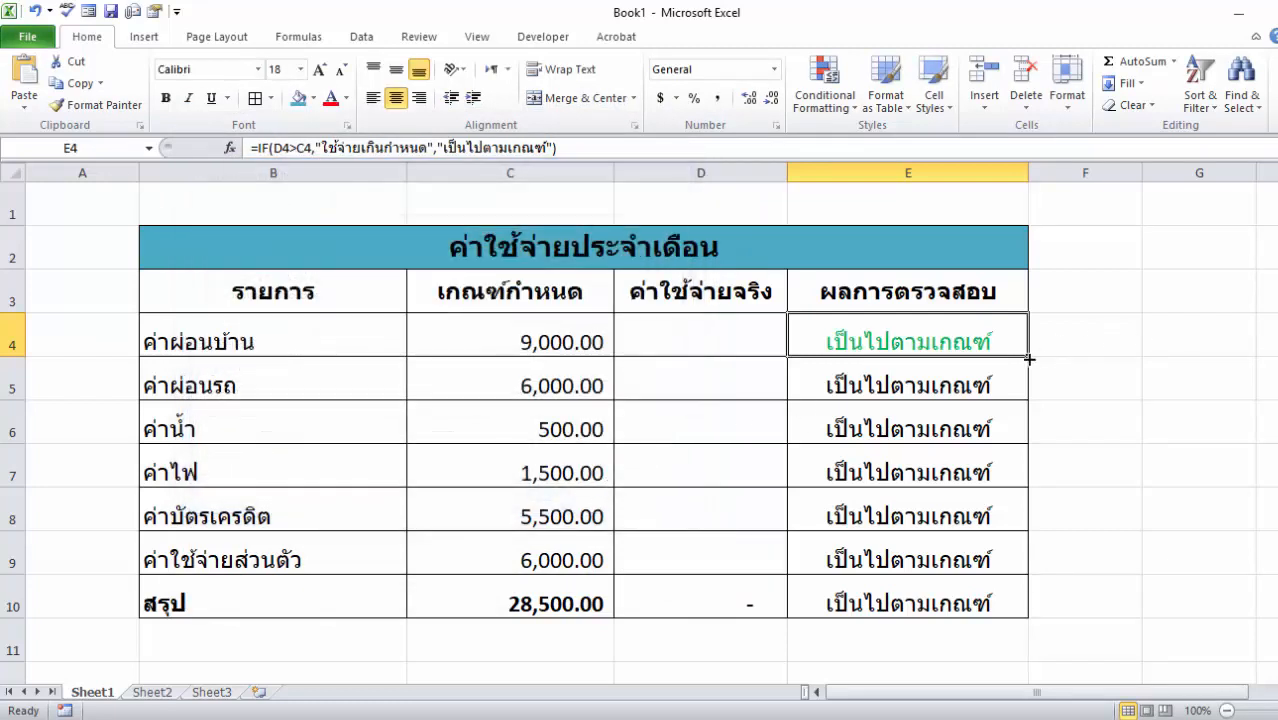
drag(1029, 358, 1021, 600)
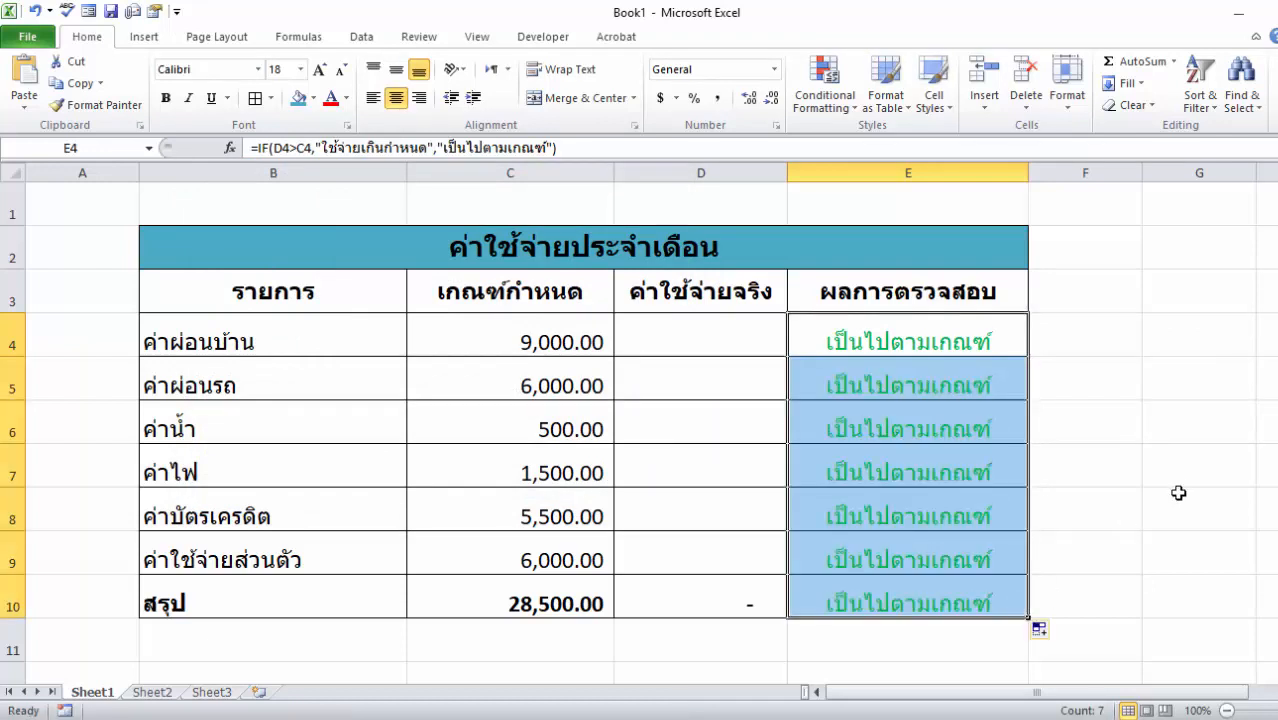
click(1183, 491)
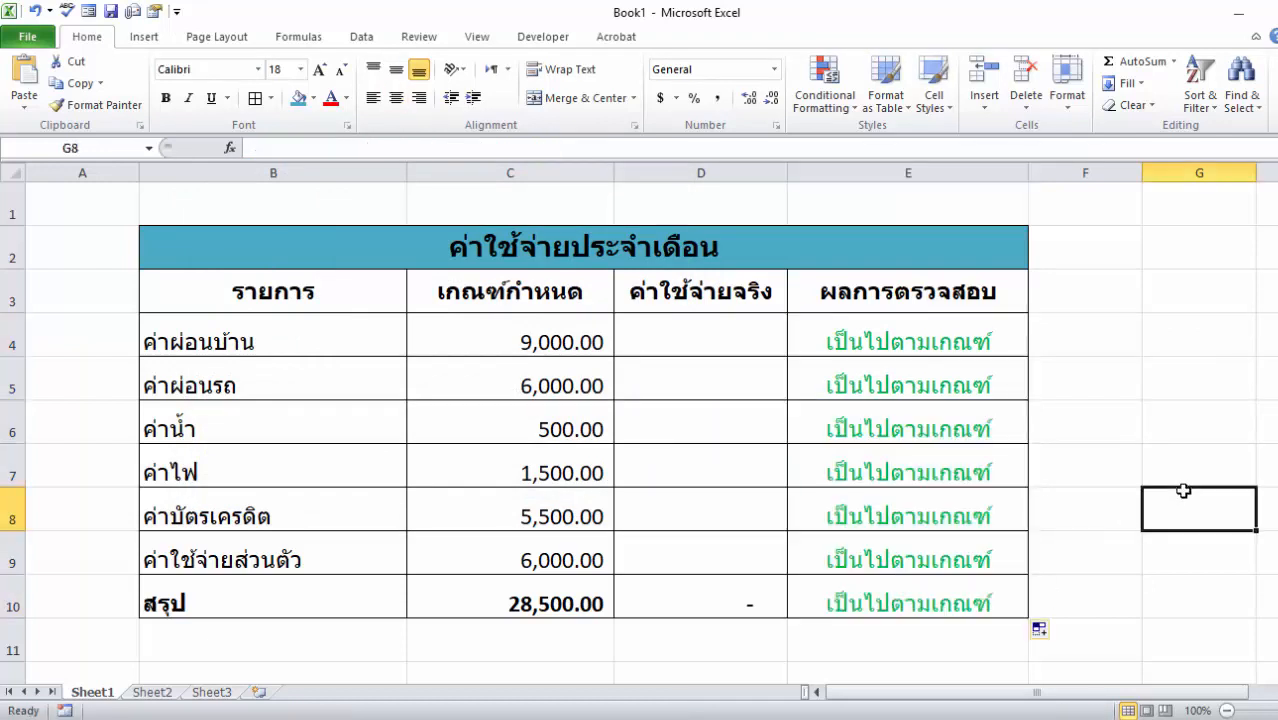
Start a second conditional formatting rule for E4 that applies when the cell value equals "ใช้จ่ายเกินกำหนด"
click(968, 328)
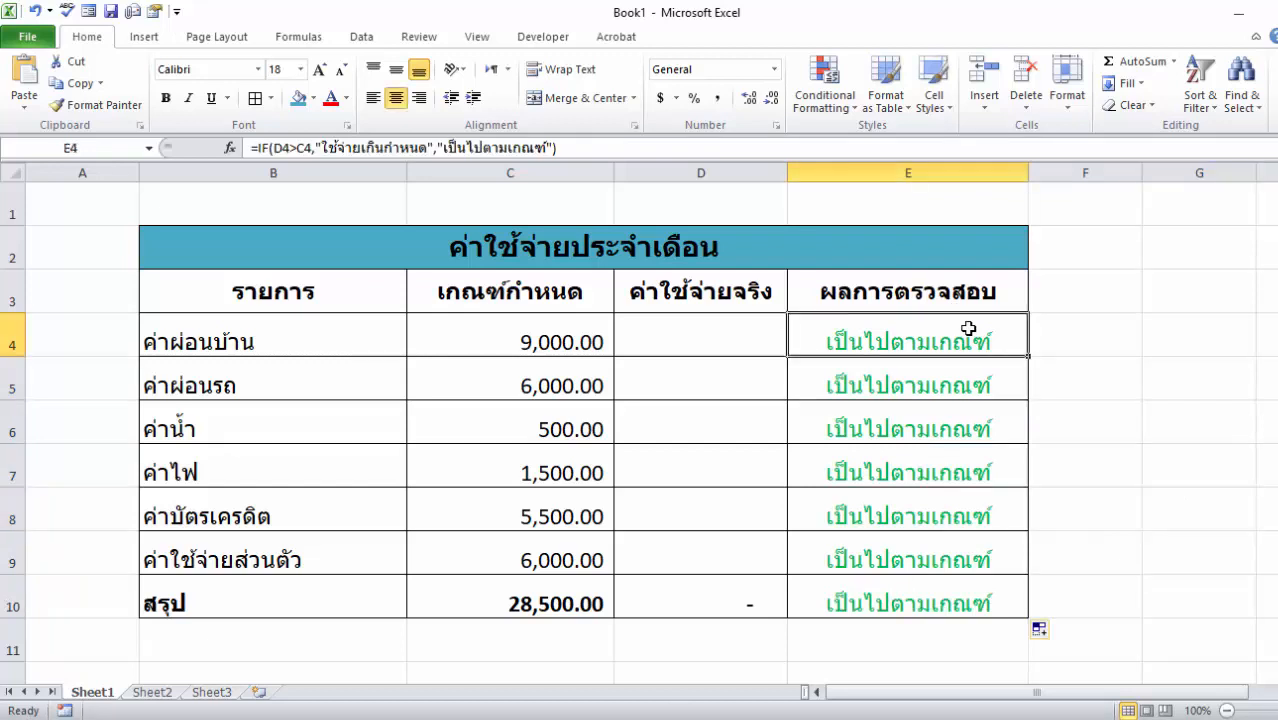
click(855, 108)
click(853, 356)
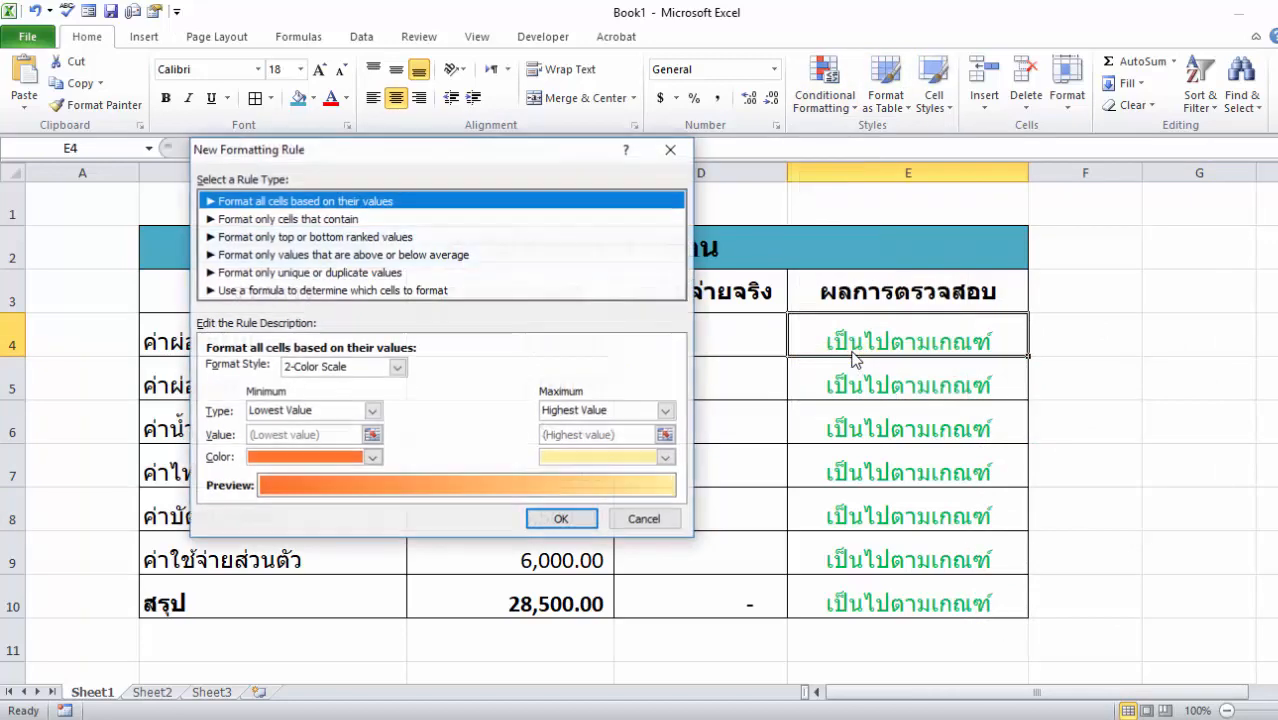
click(312, 221)
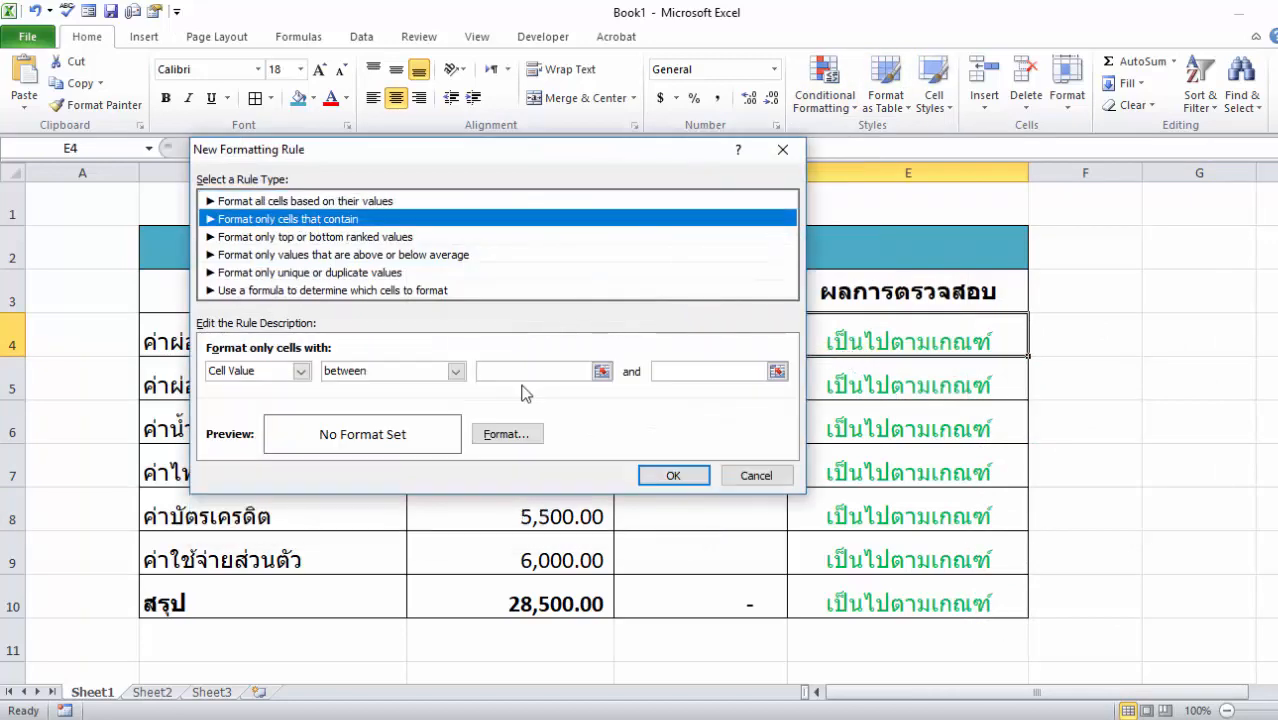
click(455, 371)
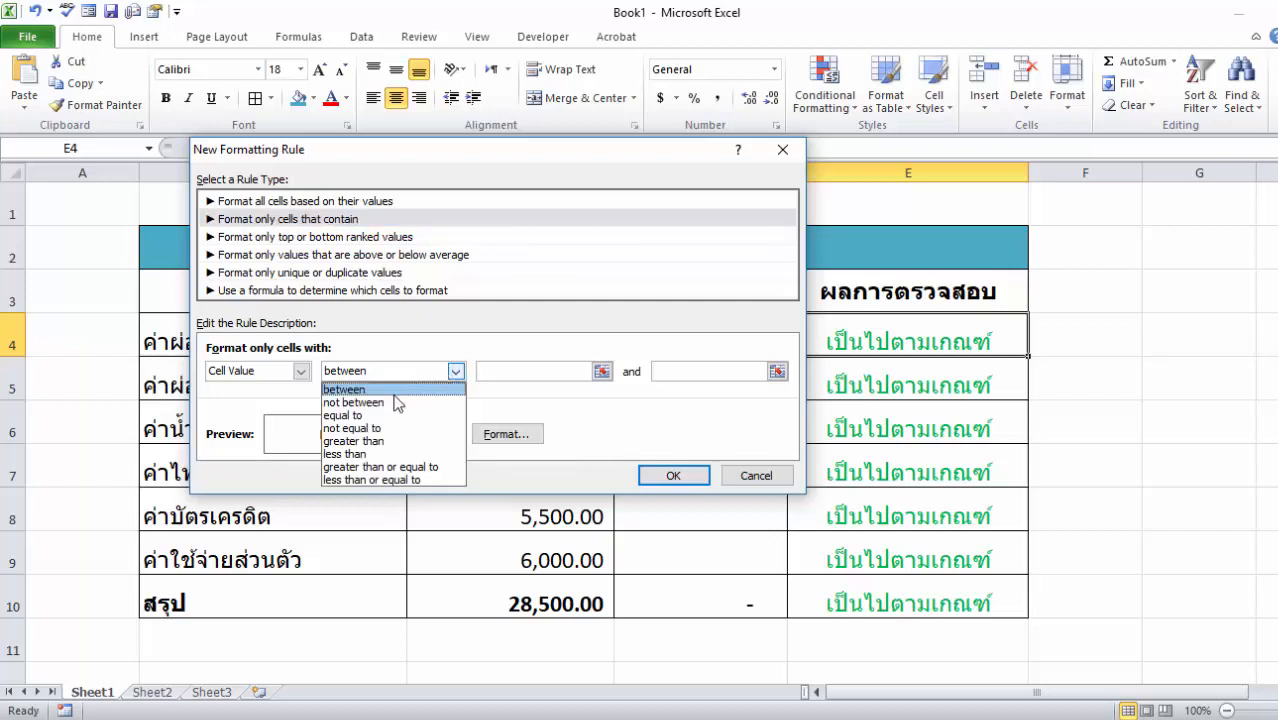
click(378, 416)
click(534, 414)
text(ใช้จ่าย)
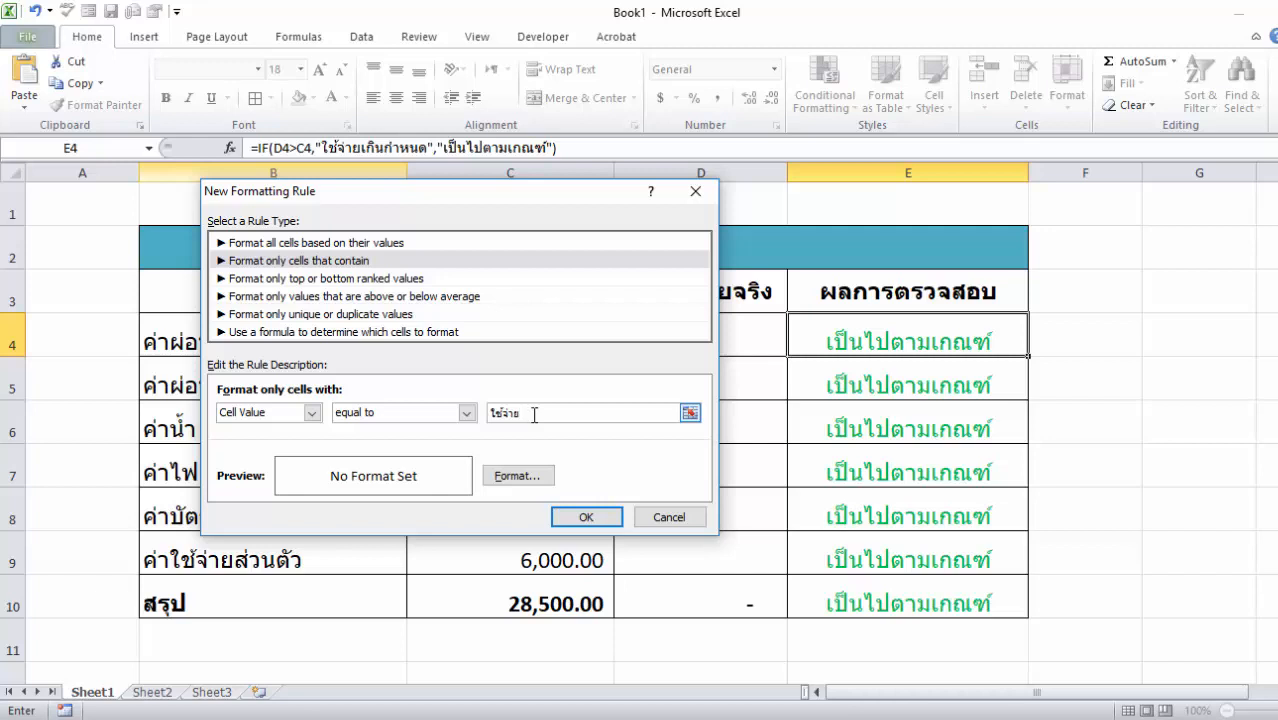
text(เกินกำหนด)
Give the second rule a standard red font colour, apply it, and fill E4 down through E10
click(505, 476)
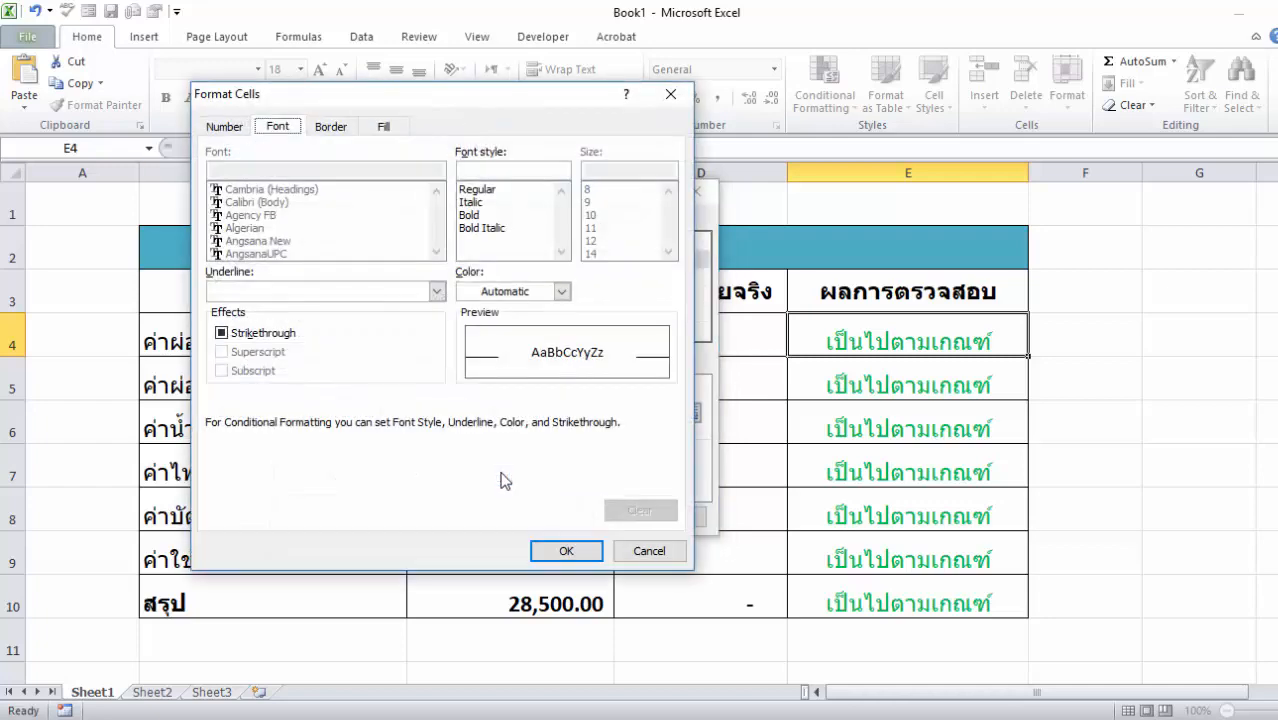
click(563, 293)
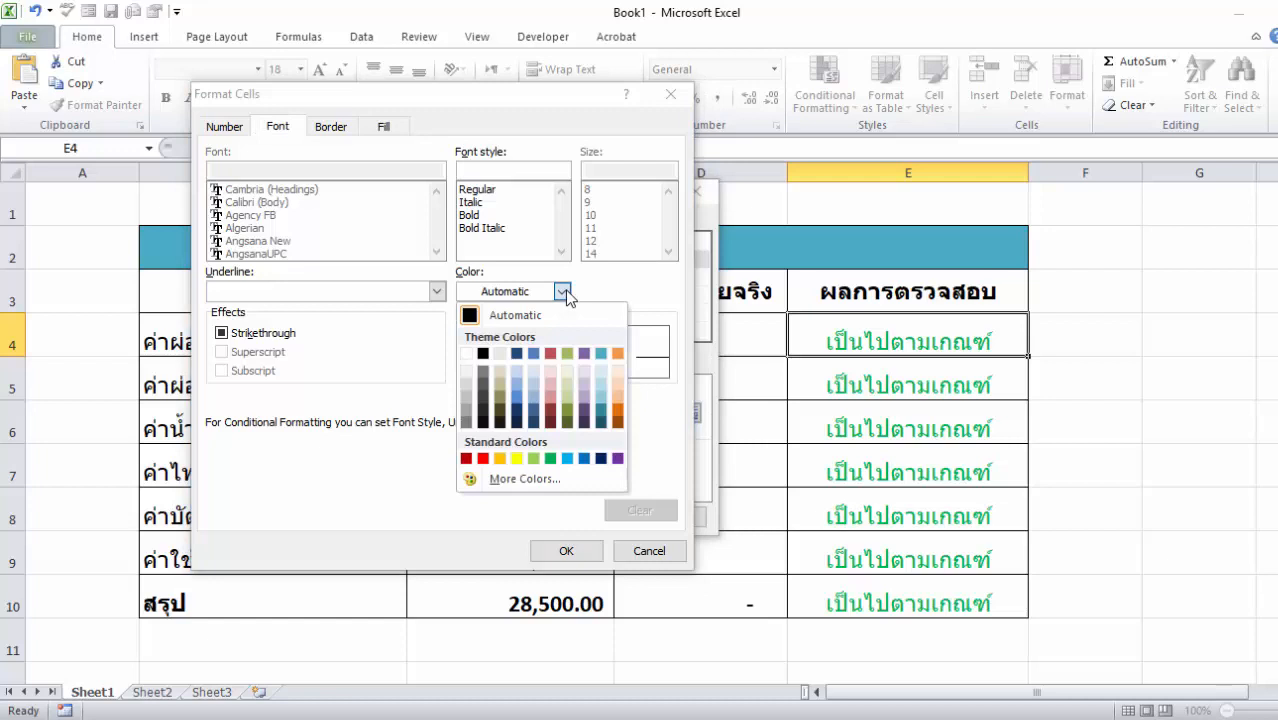
click(483, 459)
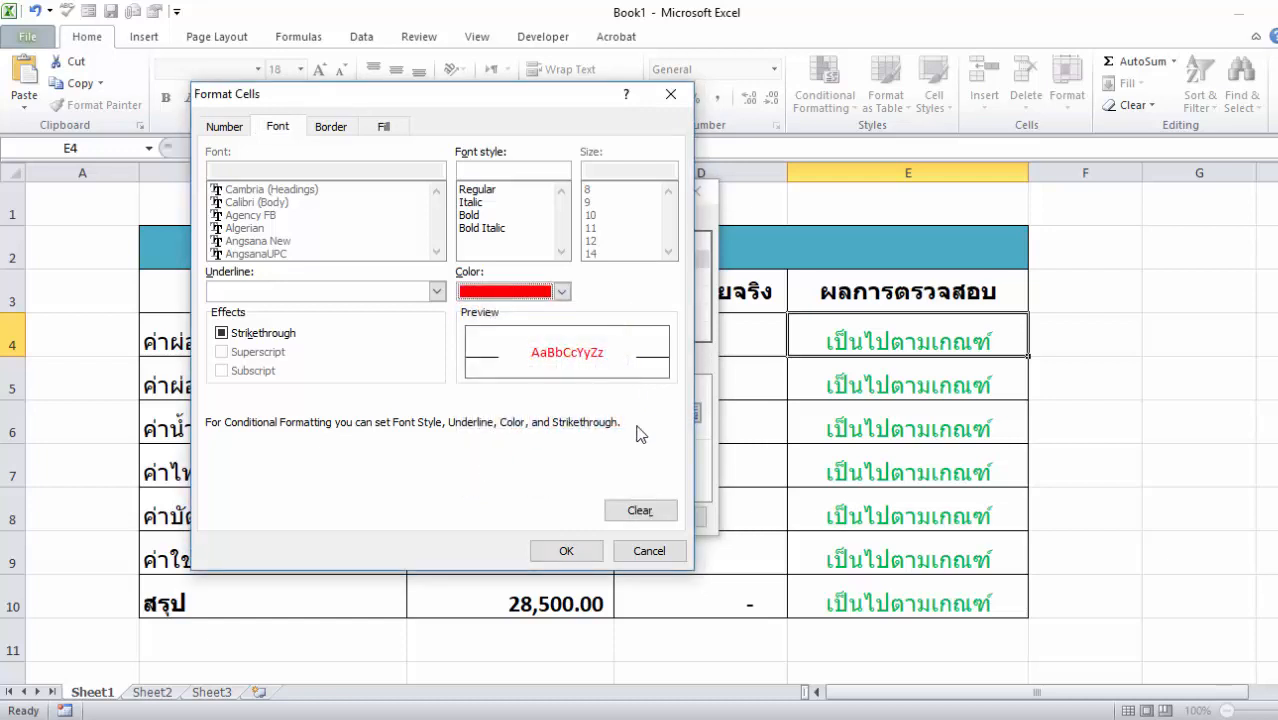
click(553, 549)
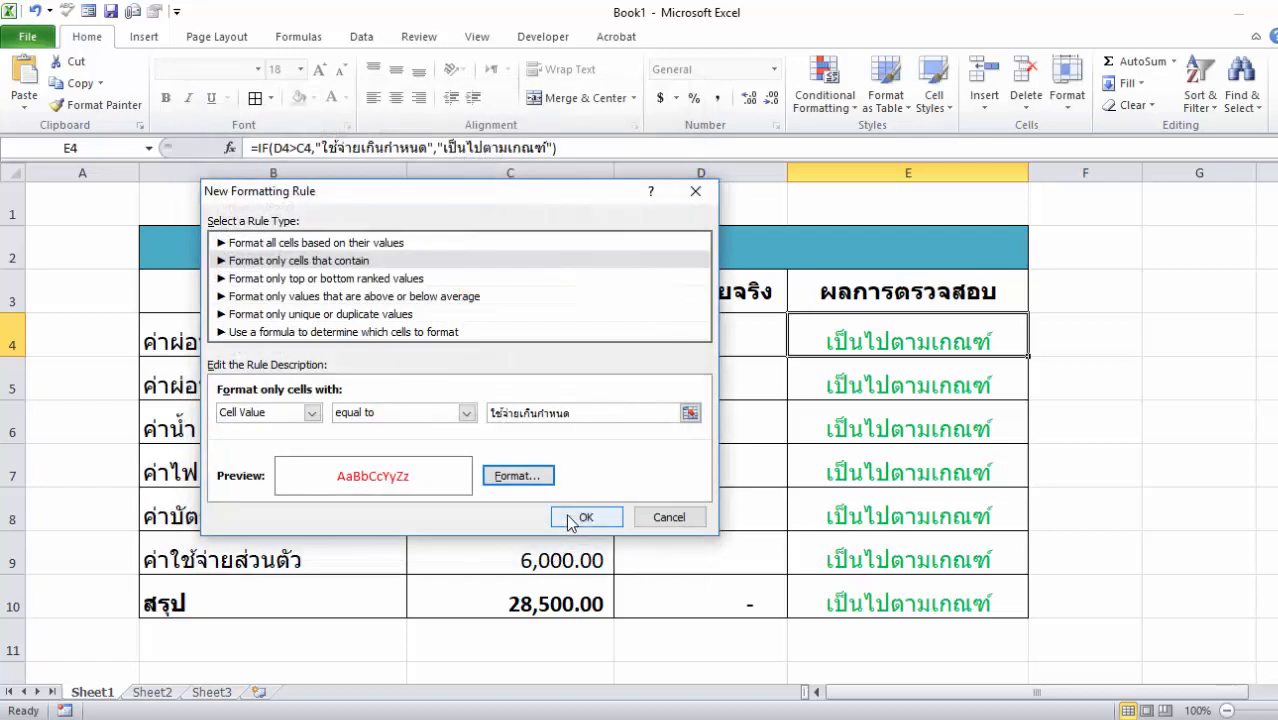
click(580, 516)
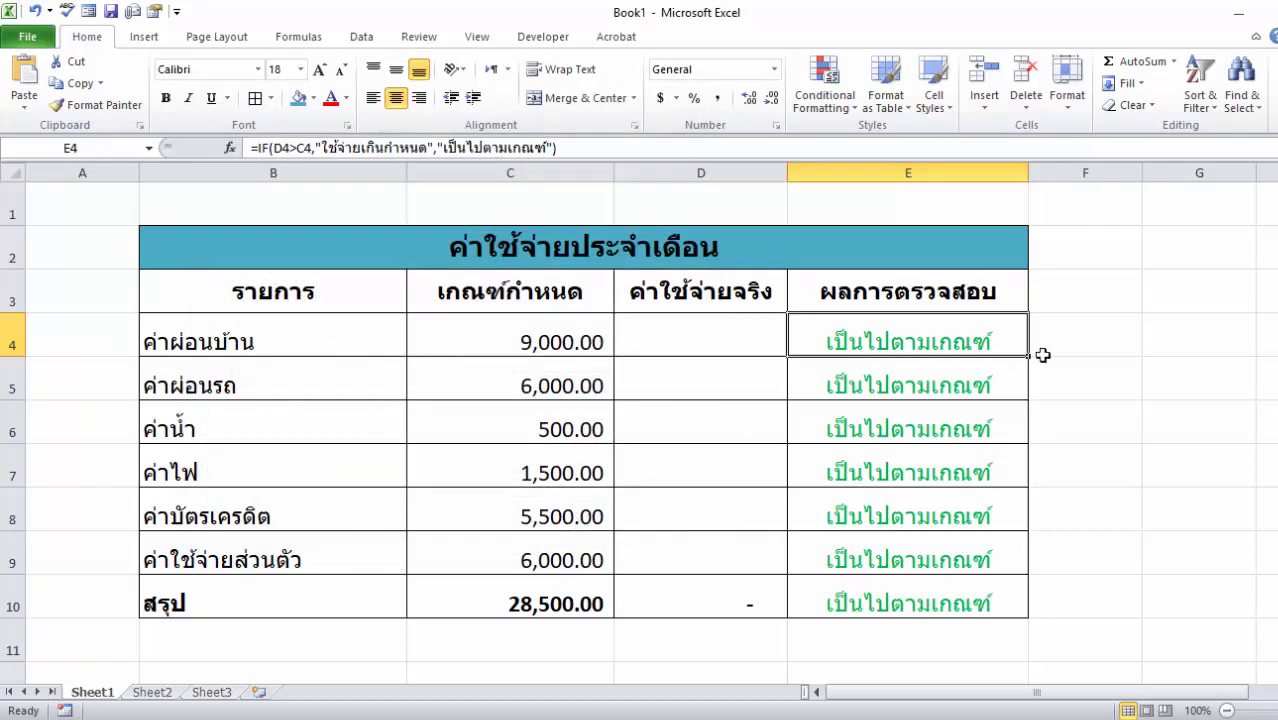
drag(1027, 355, 1019, 603)
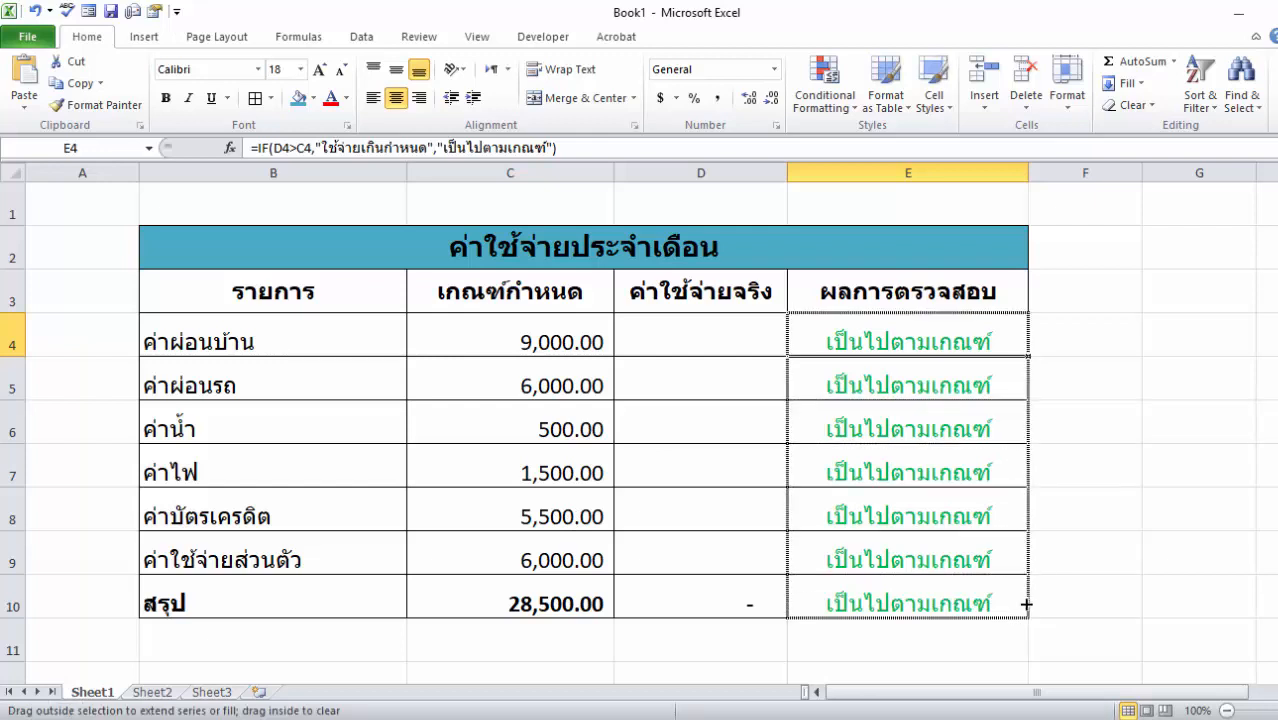
click(1220, 411)
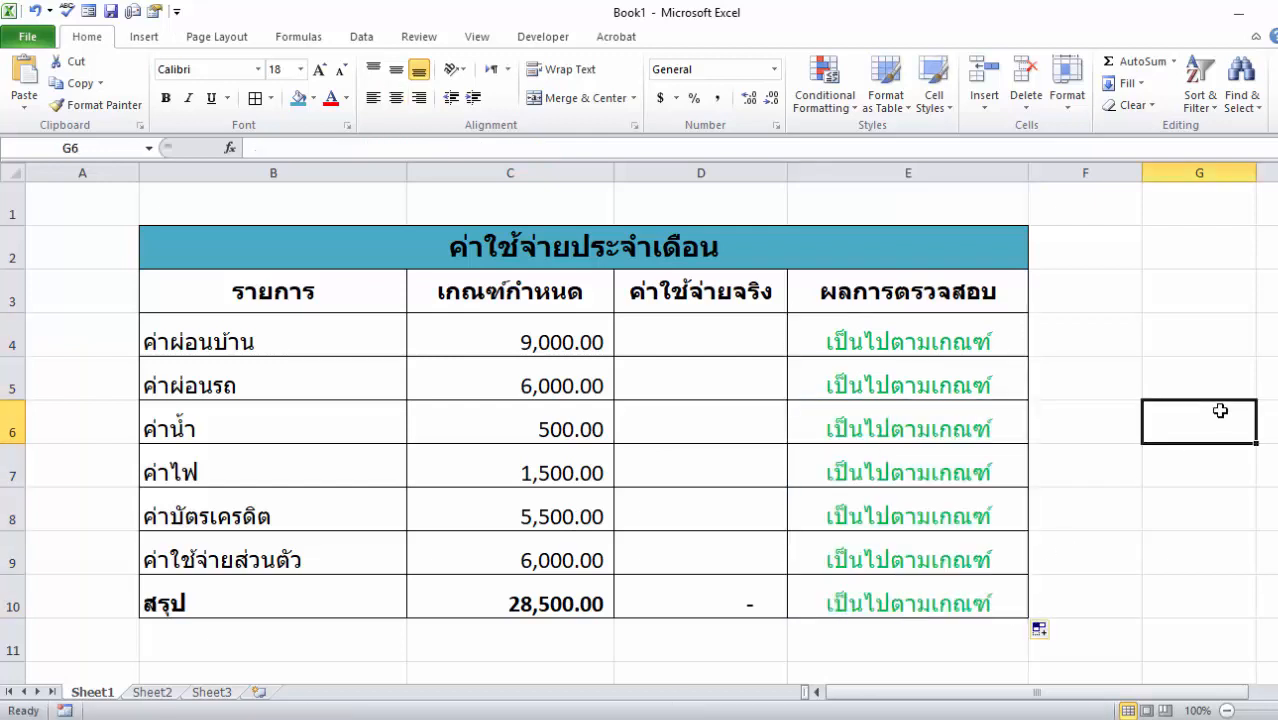
Enter 9900 as the actual cost in D4 to test the overspending check
click(732, 330)
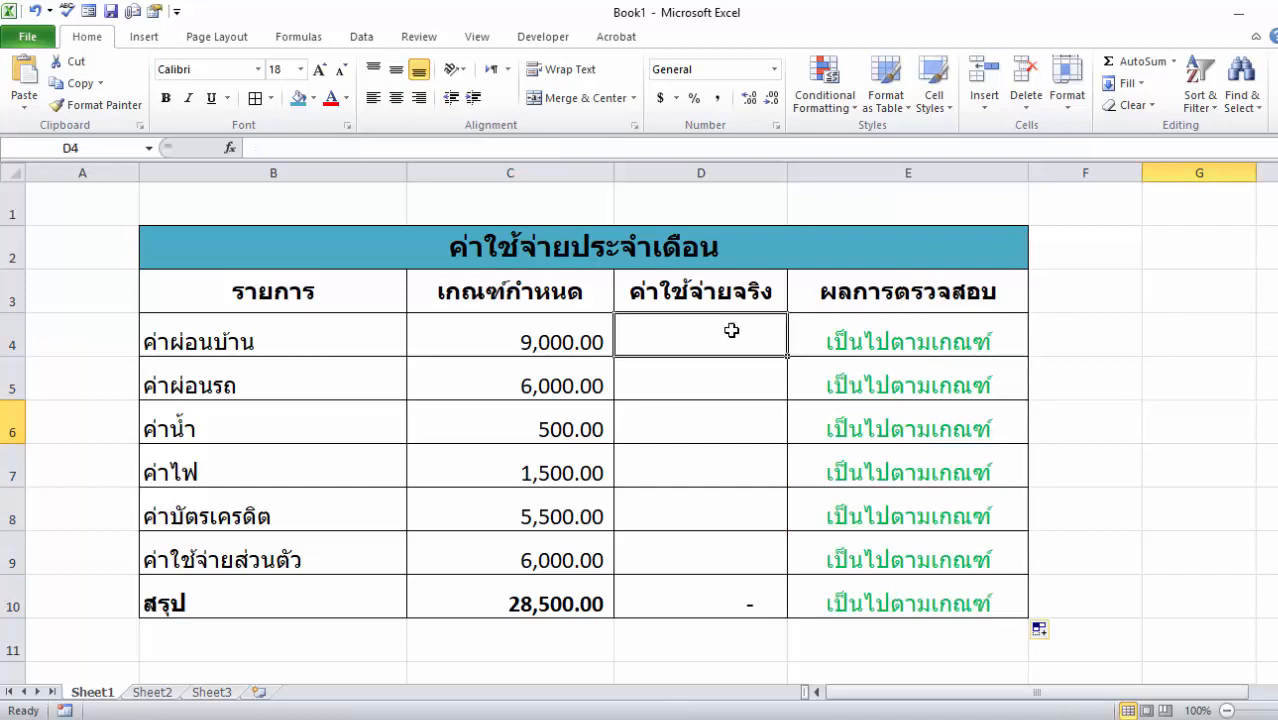
text(9900)
key(Return)
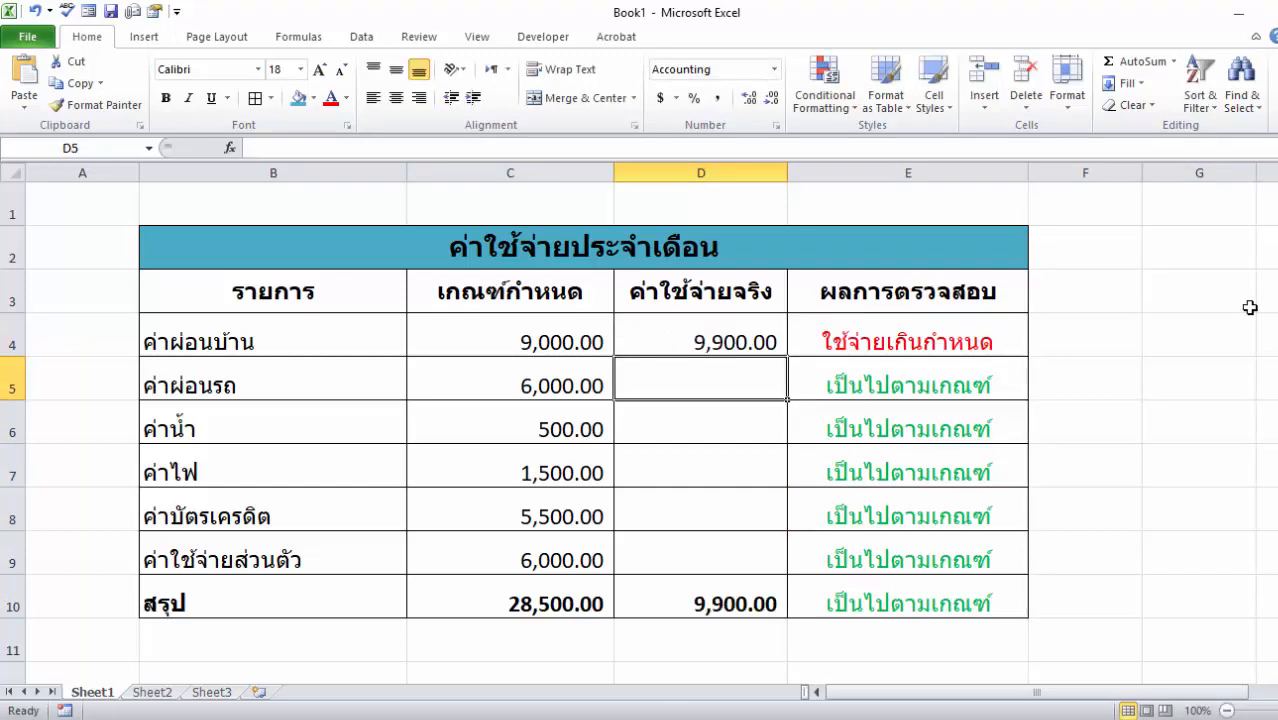
Enter the actual costs 9000, 6000, 550 and 1450 in cells D4 through D7
key(Up)
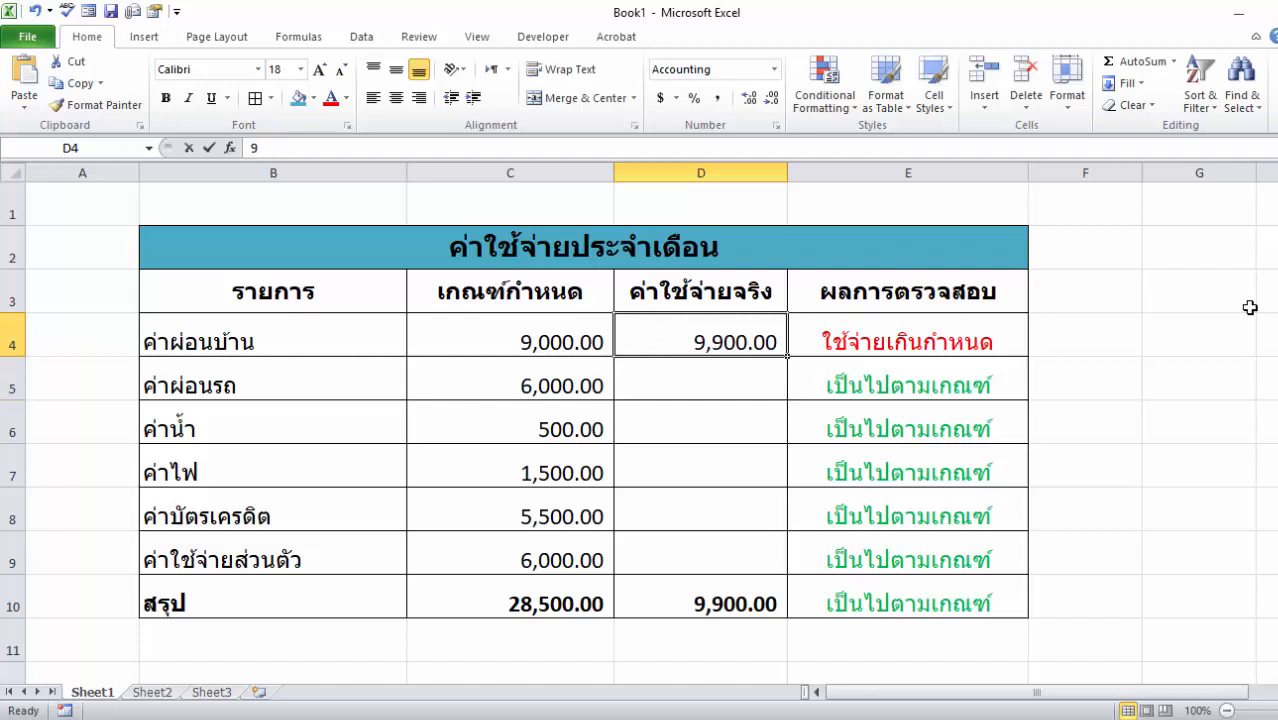
text(9000)
key(Return)
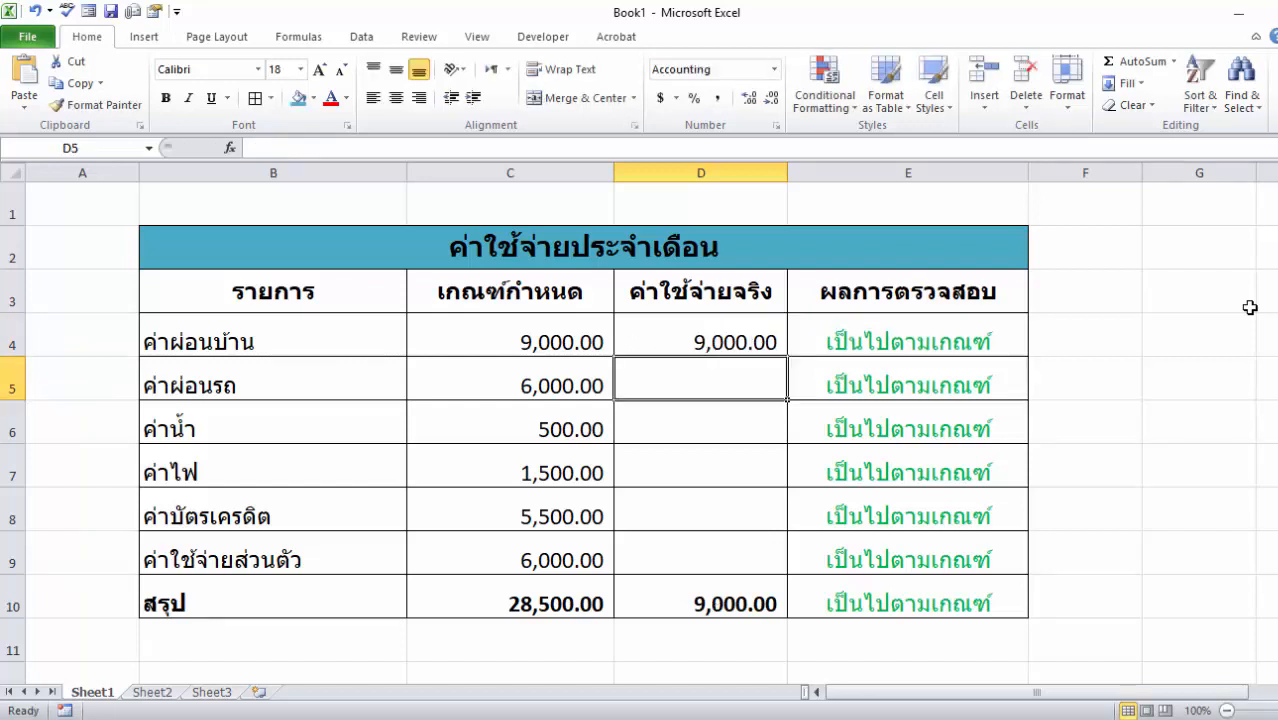
text(6000)
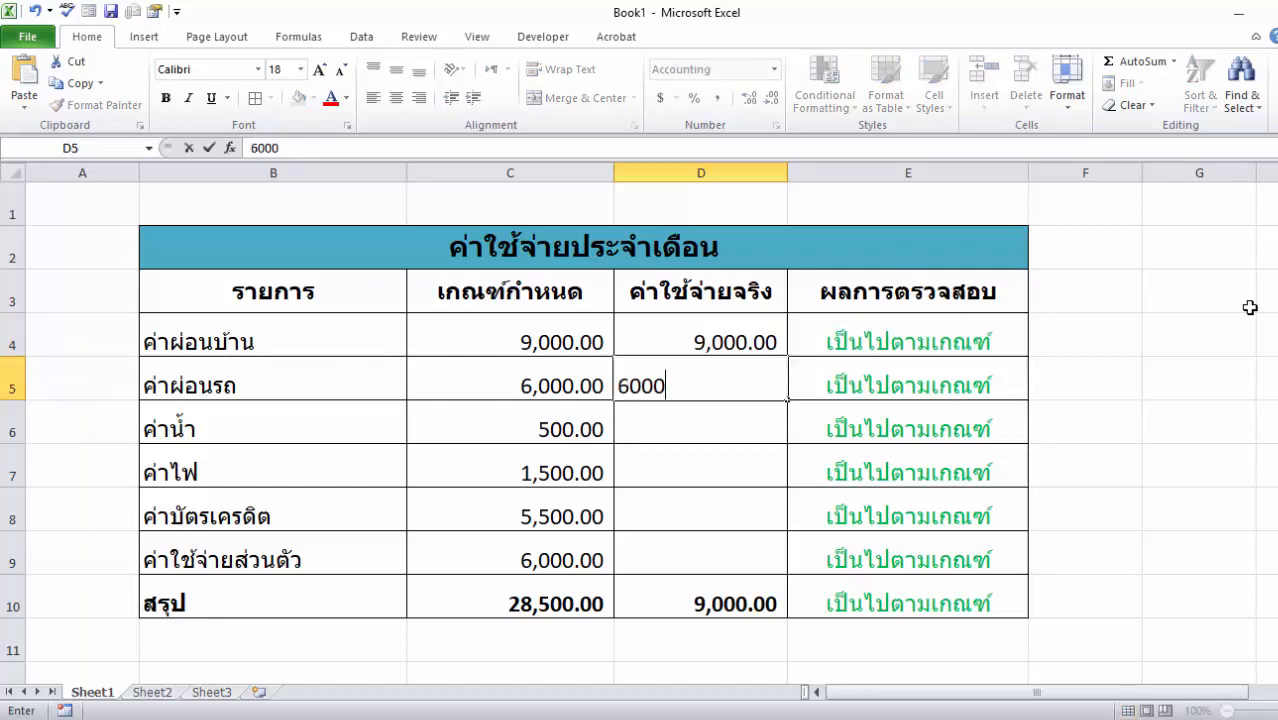
key(Return)
text(550)
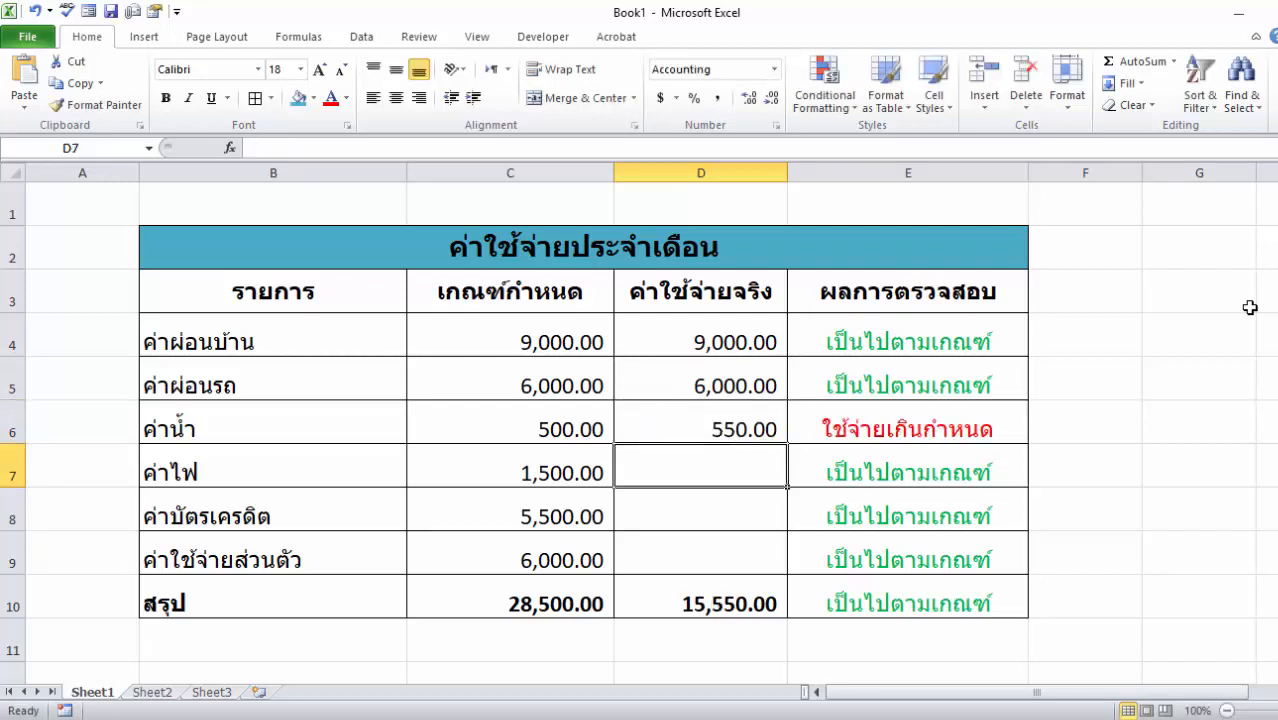
text(1)
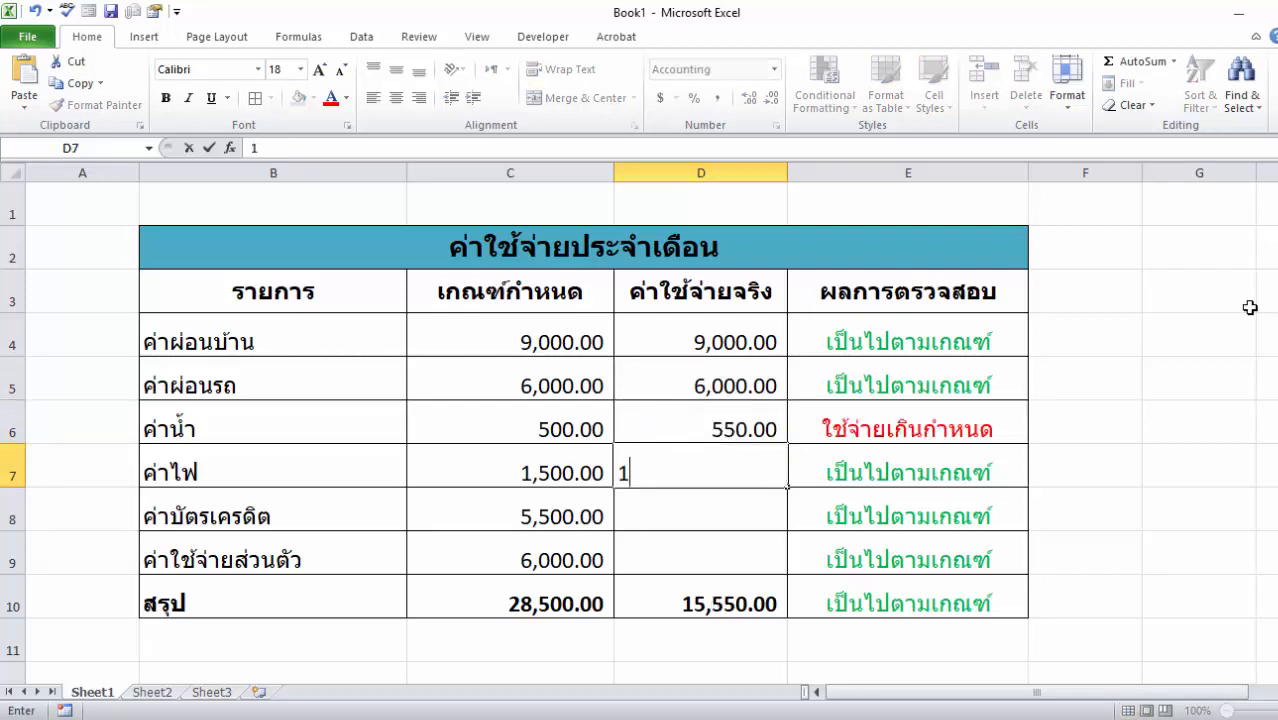
text(450)
key(Return)
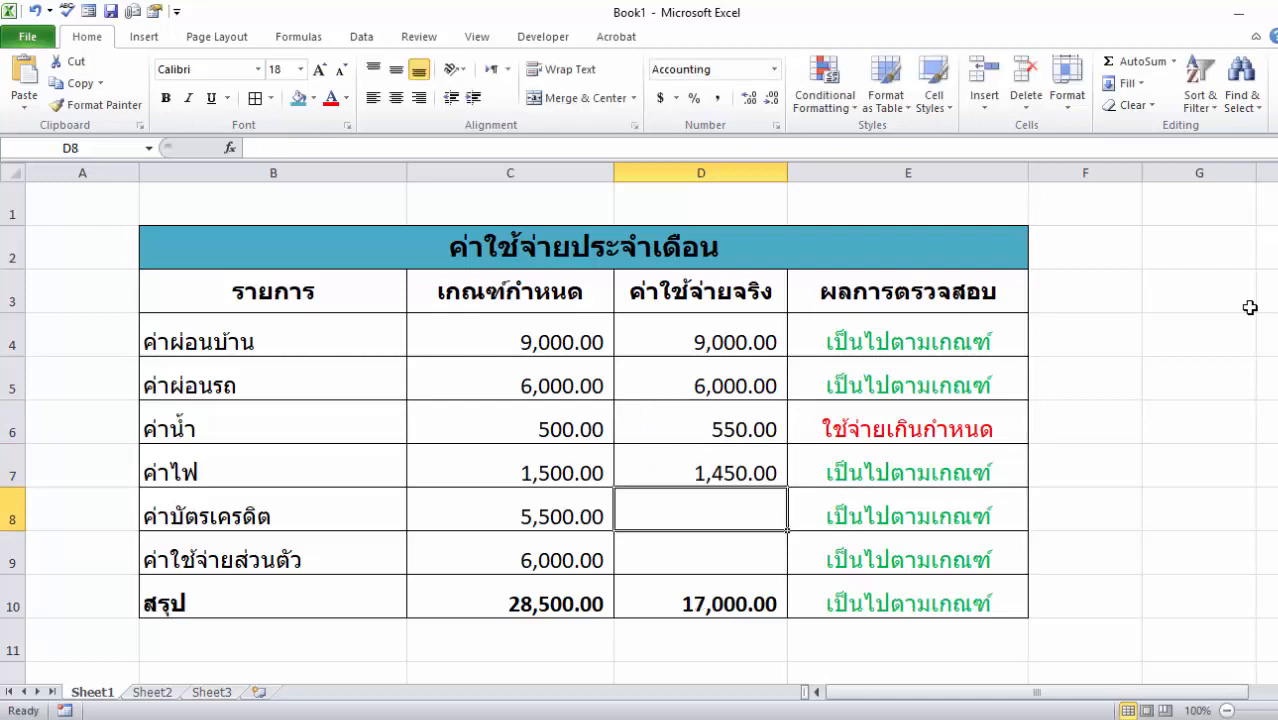
Enter the actual costs 6000 in cell D8 and 6500 in cell D9
text(6000)
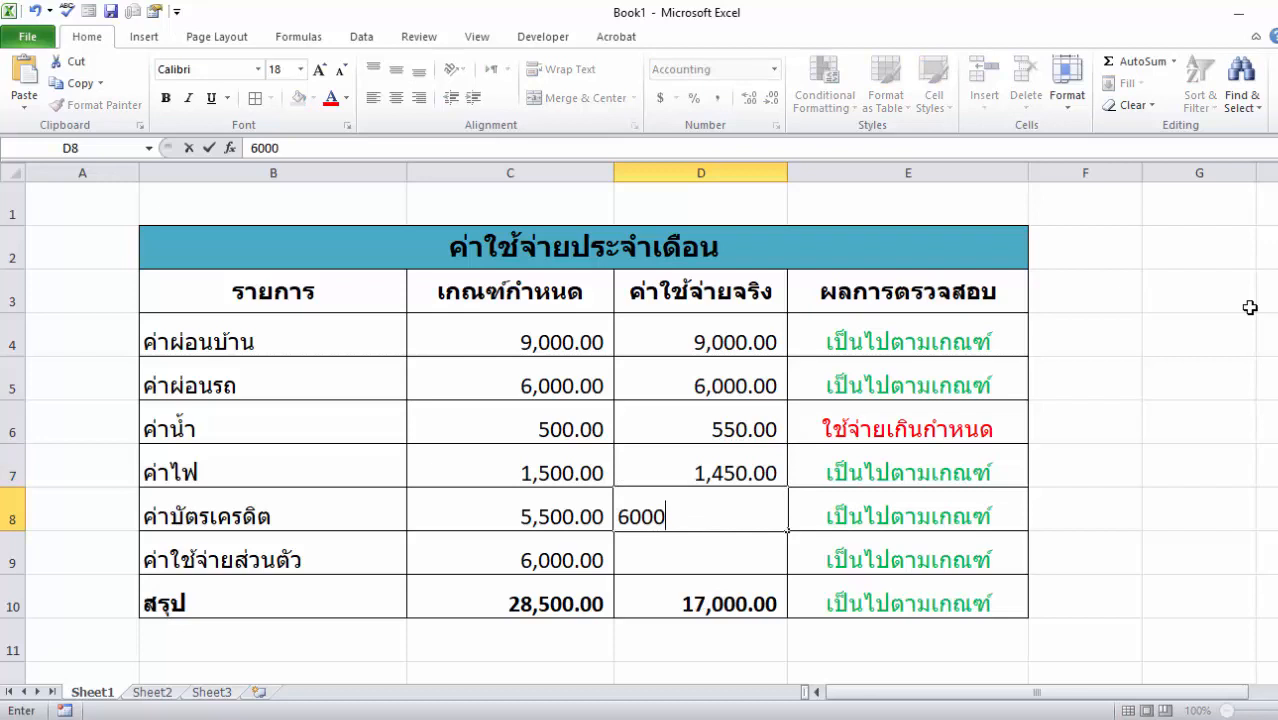
key(Return)
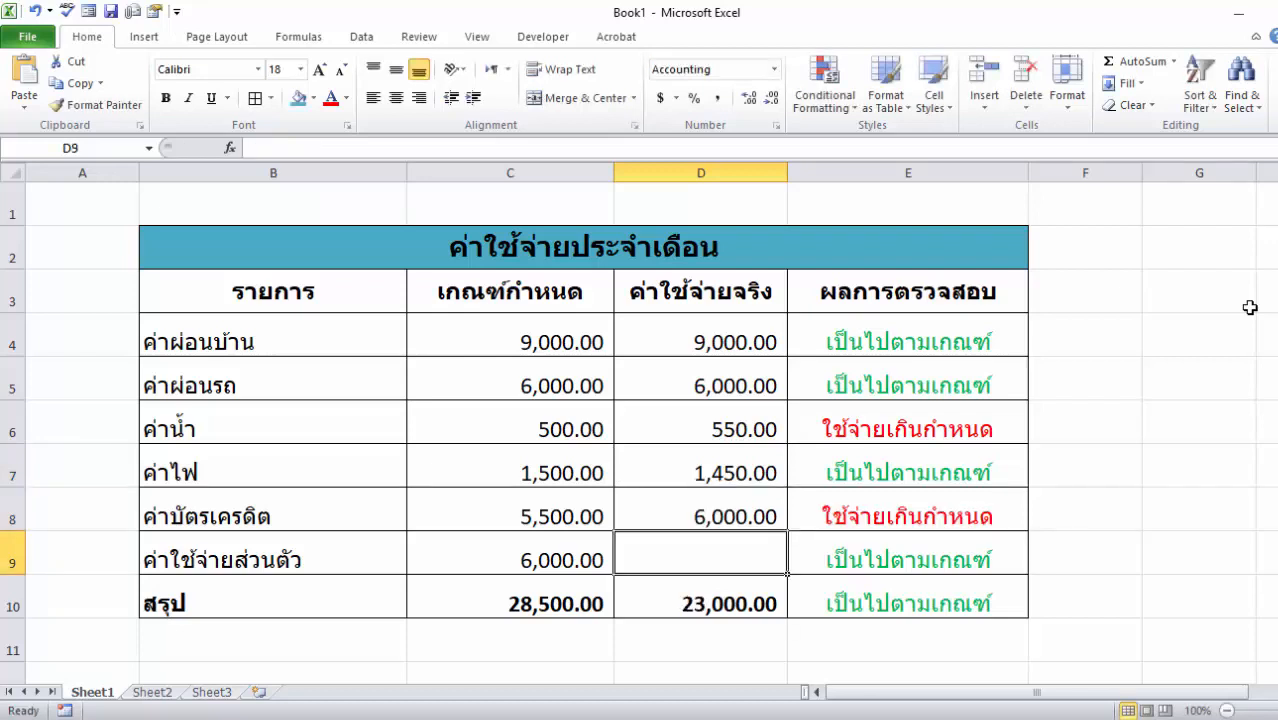
text(6)
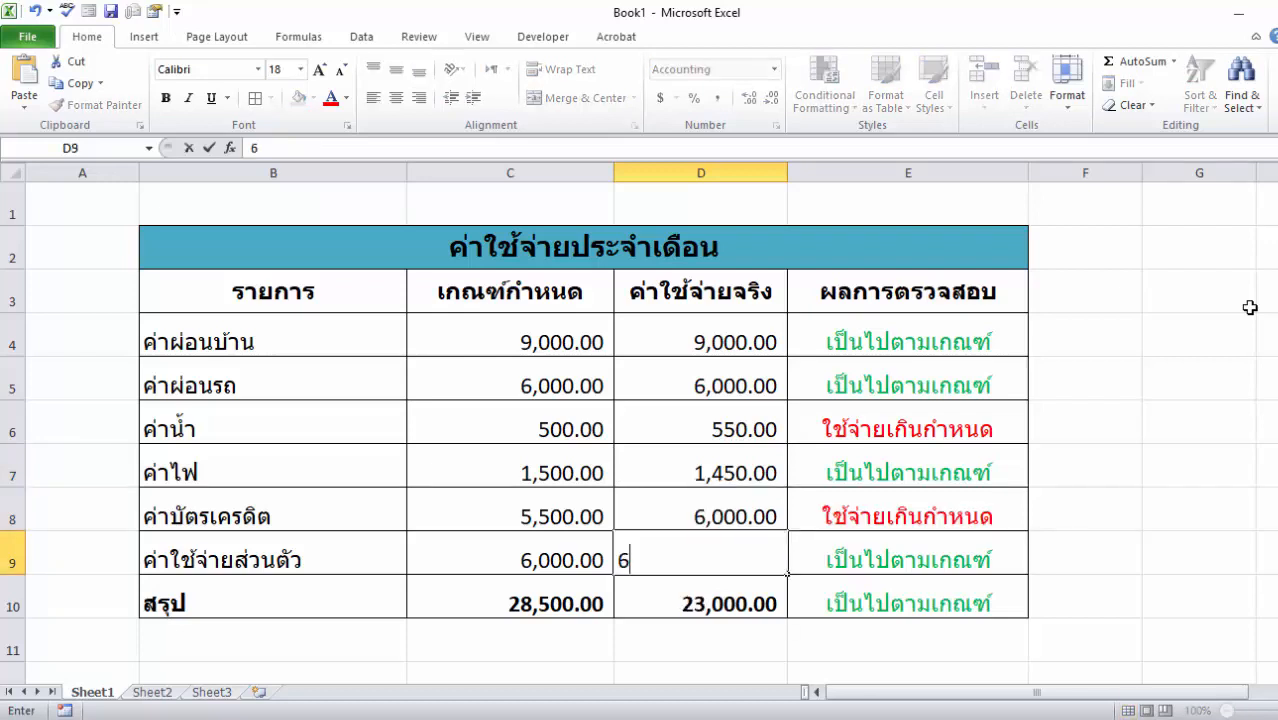
text(,500)
key(Return)
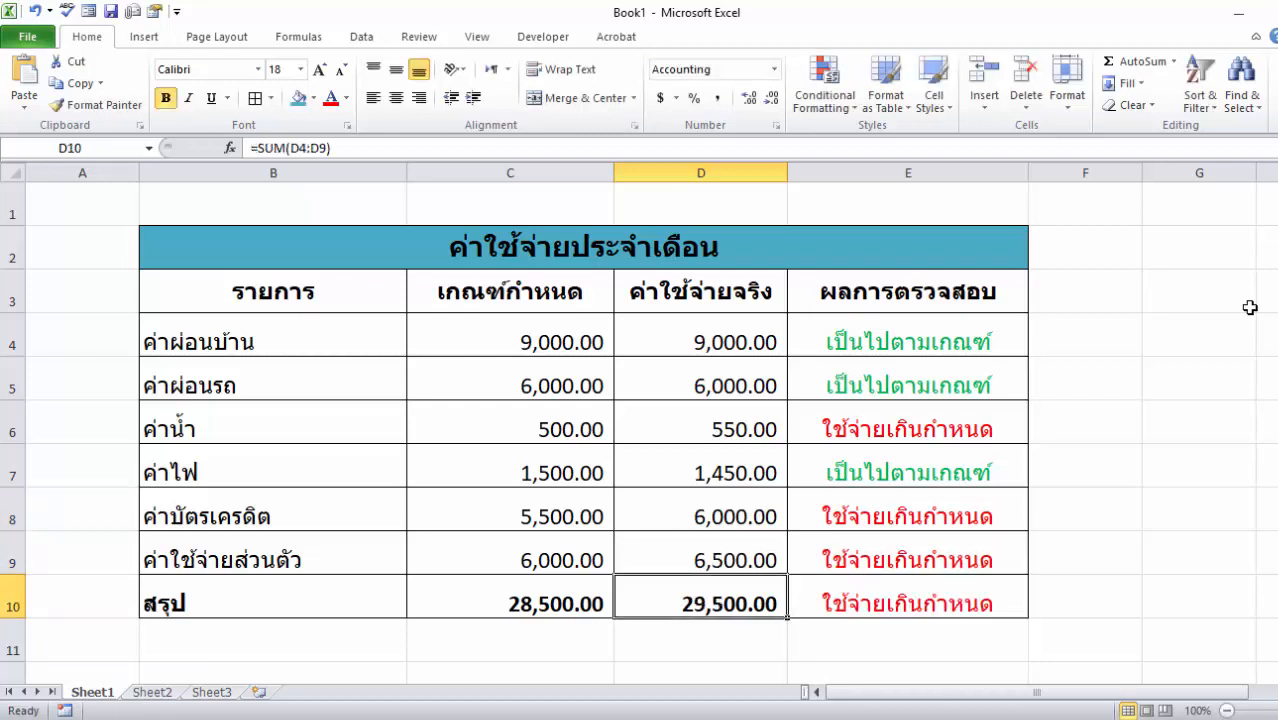
Change the actual personal expense in cell D9 to 5000 to test the overspending check
key(Up)
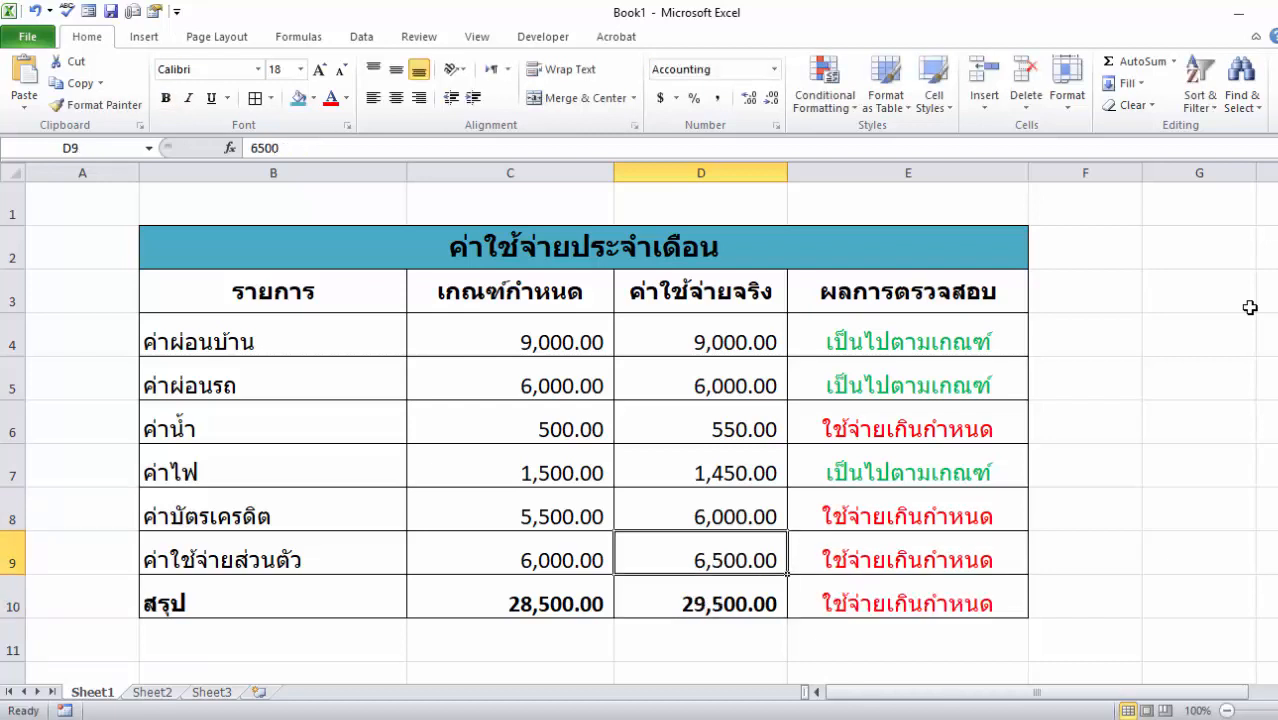
text(5000)
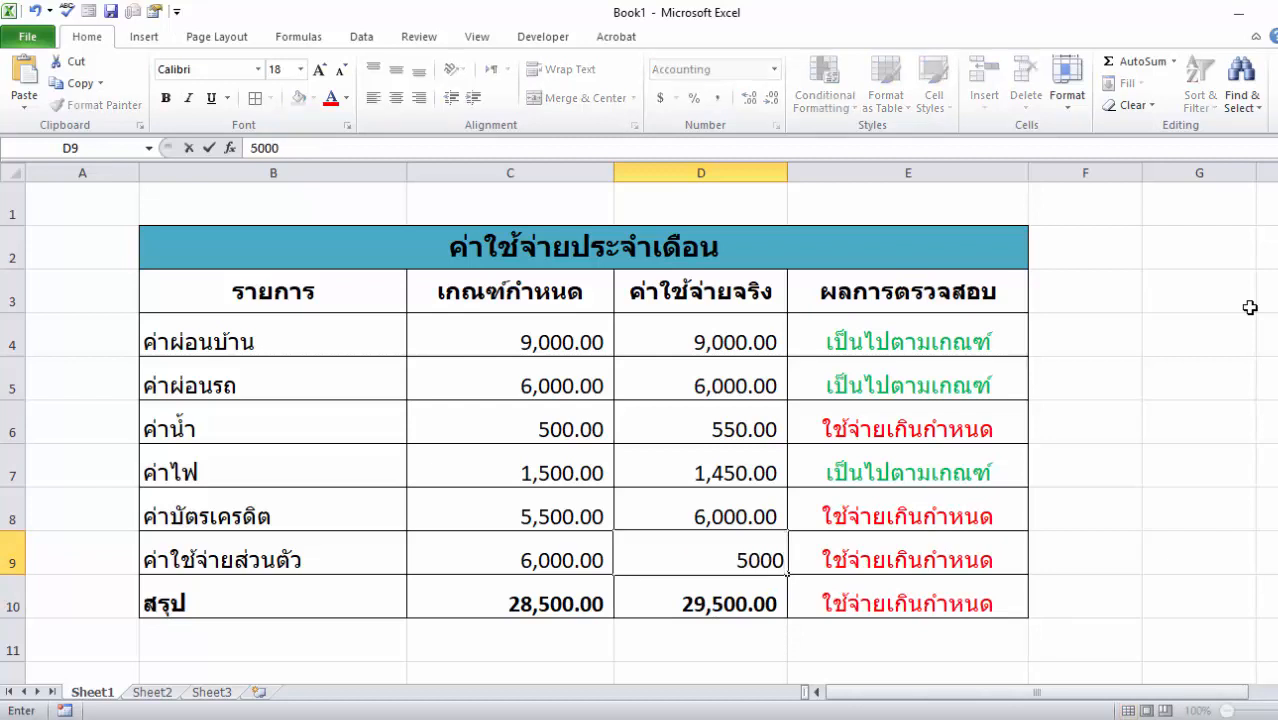
key(Return)
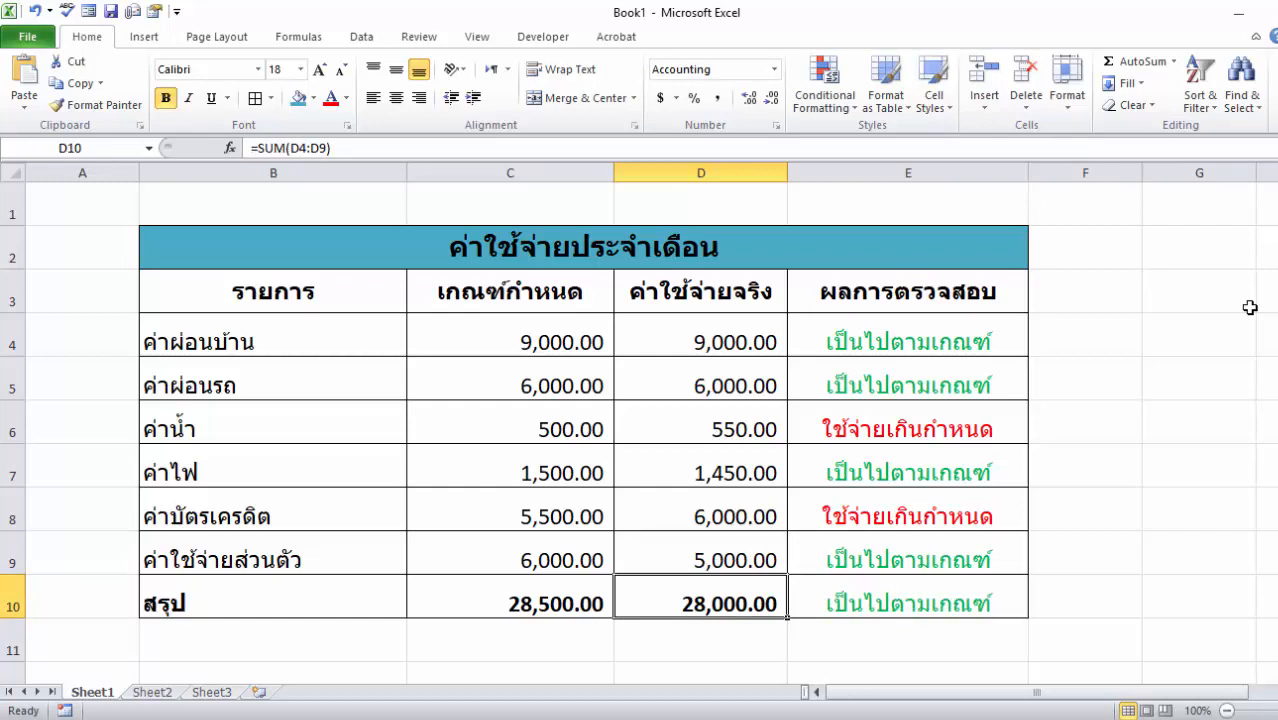
key(Up)
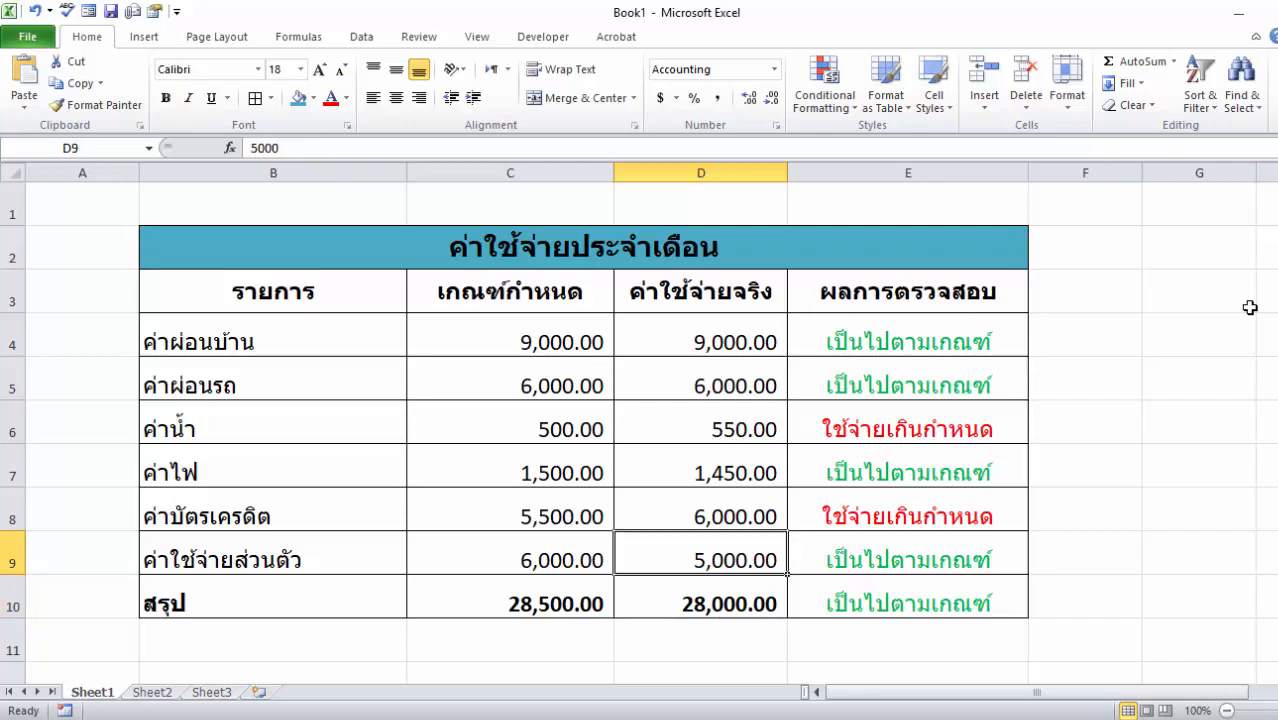
key(Up)
key(Up)
key(Up)
key(Up)
key(Up)
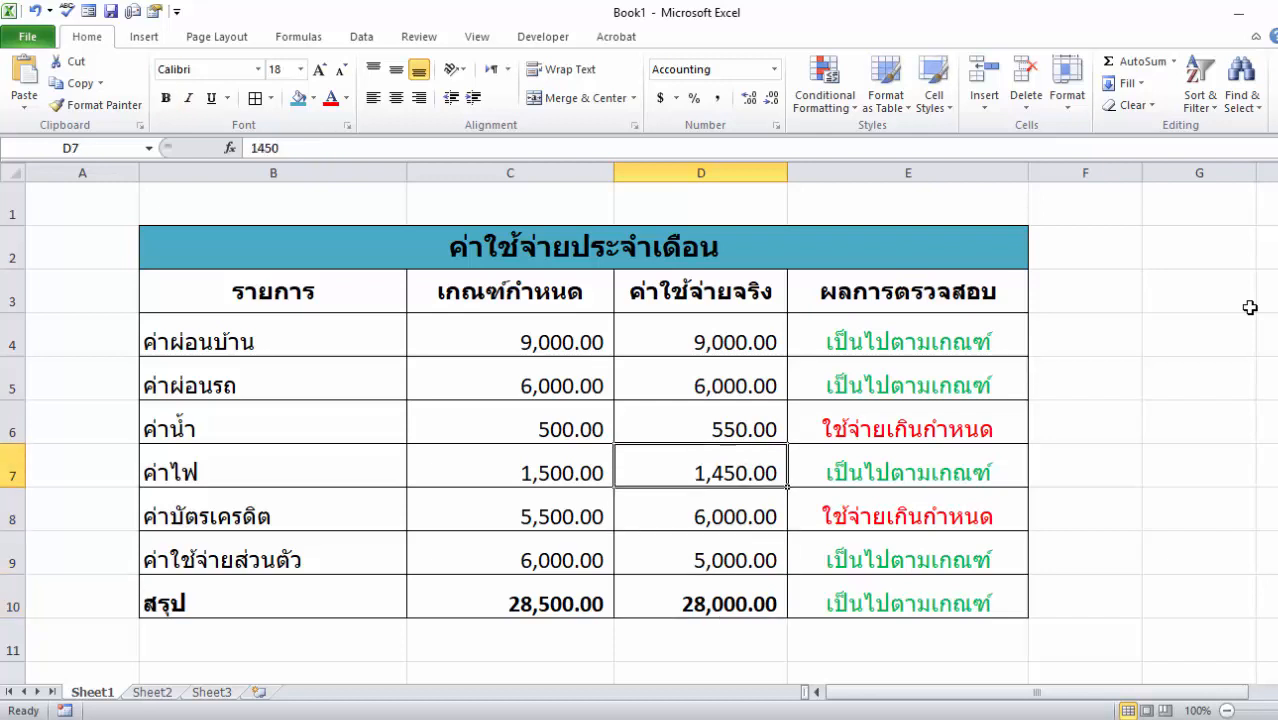